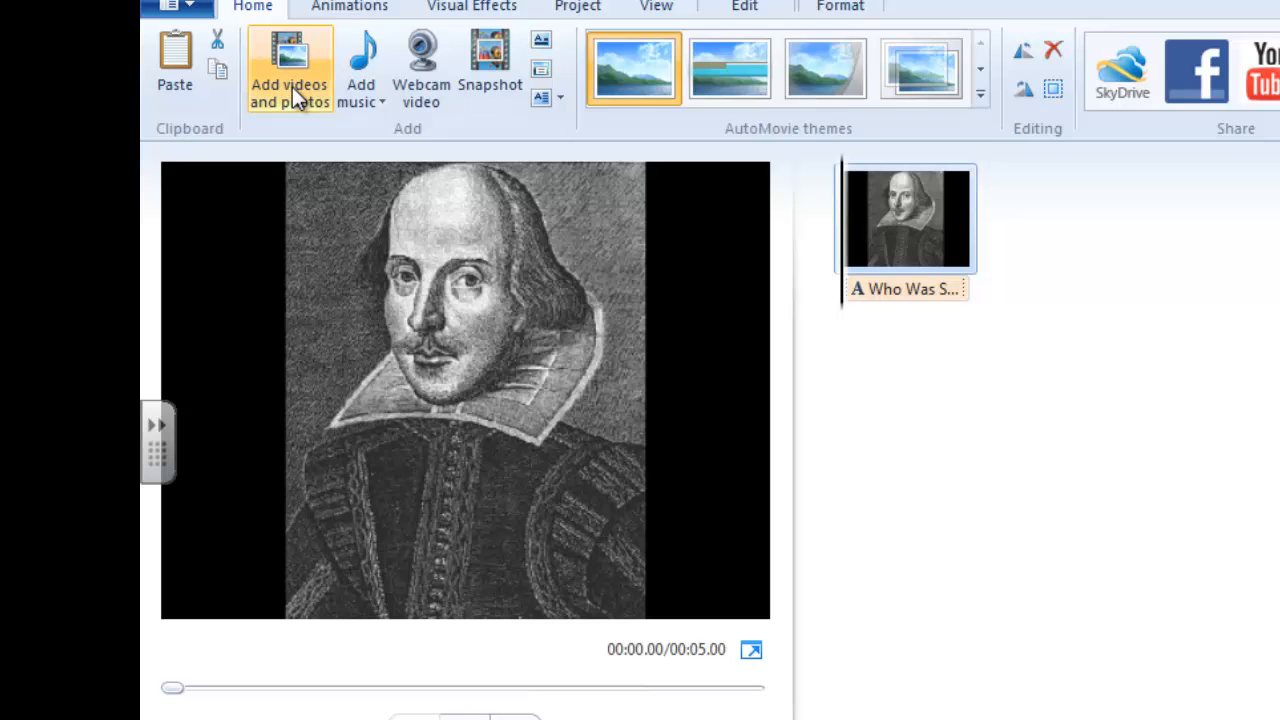
Try to add the video IMG_1648 to the movie directly from the iPhone's 823WGTMA folder.
left_click(292, 87)
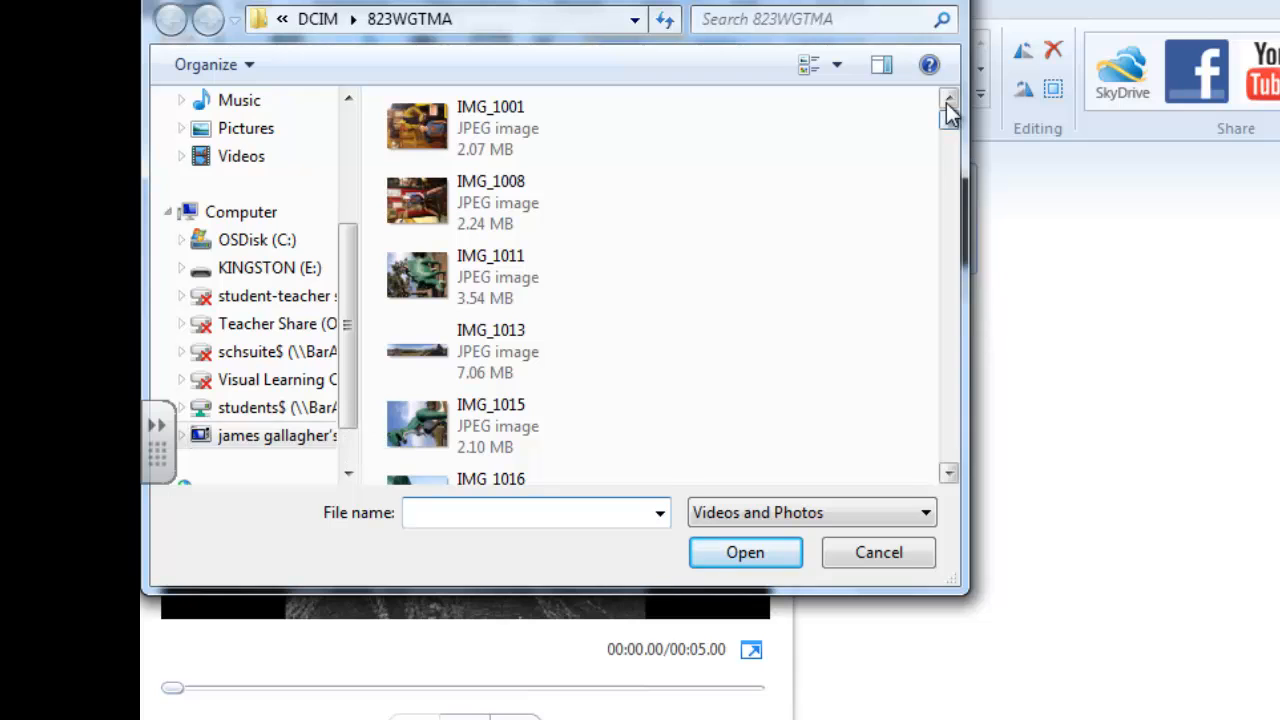
left_click_drag(946, 122, 920, 468)
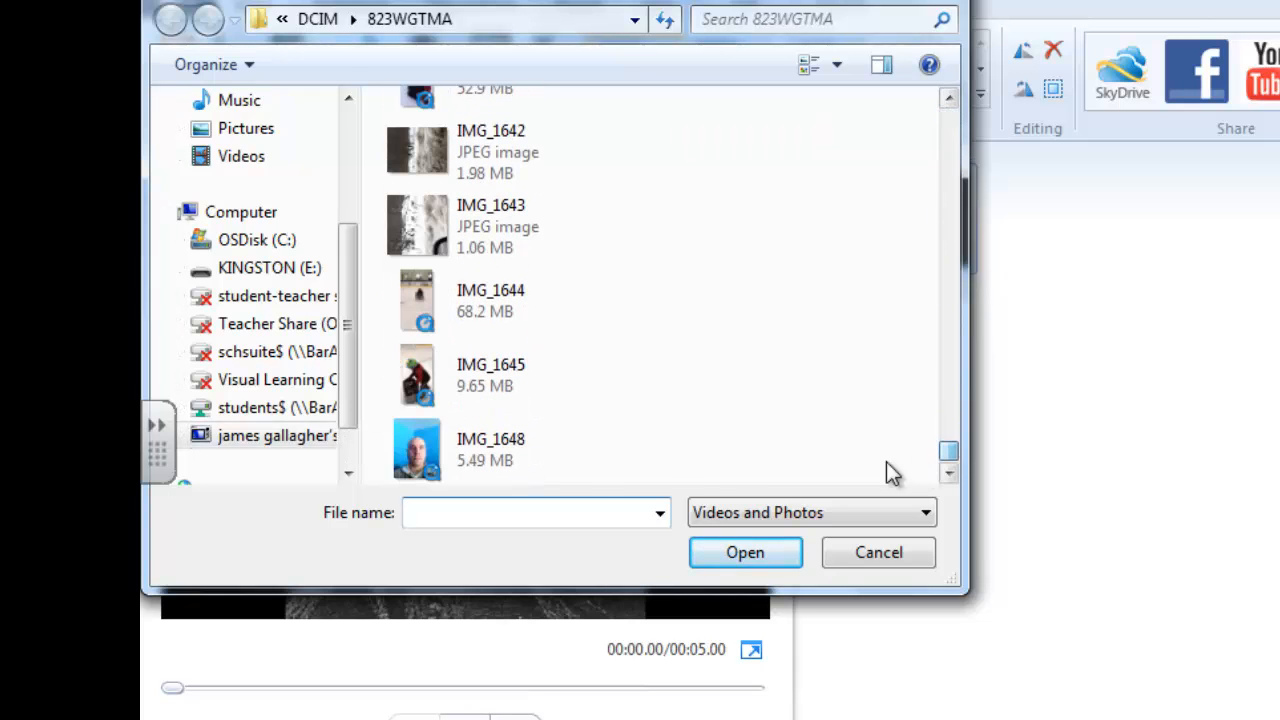
left_click(482, 460)
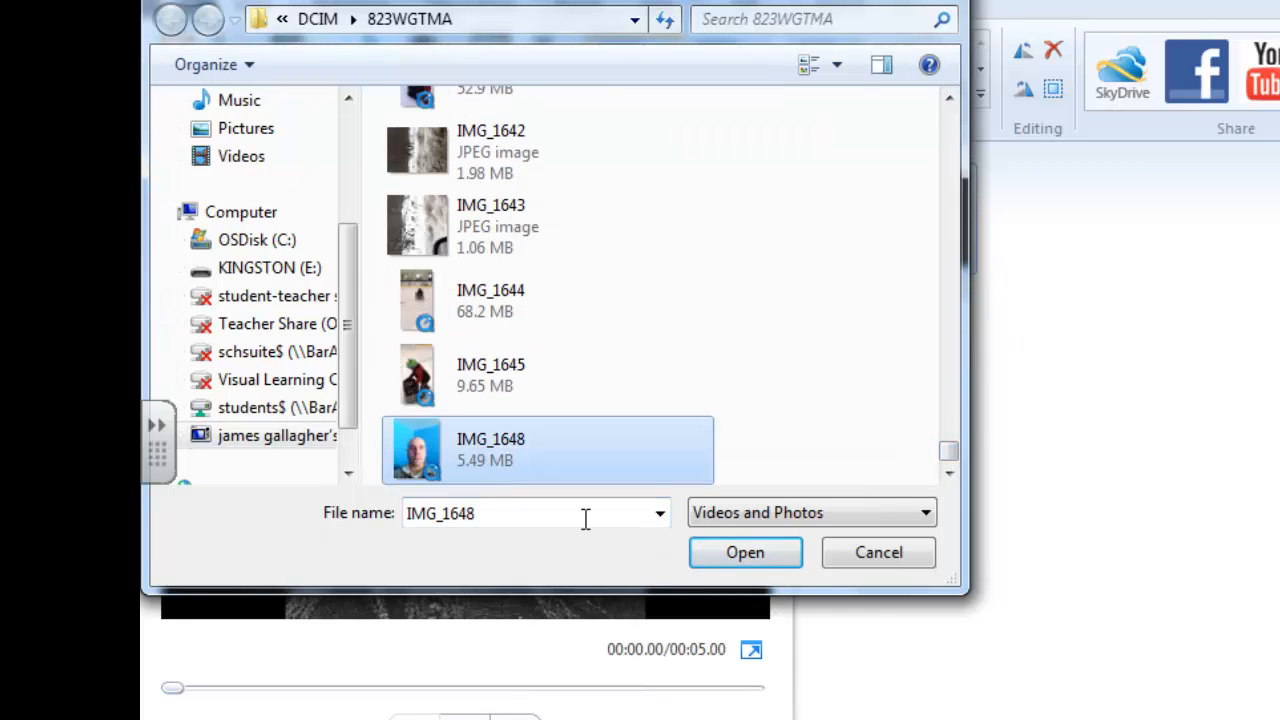
left_click(704, 547)
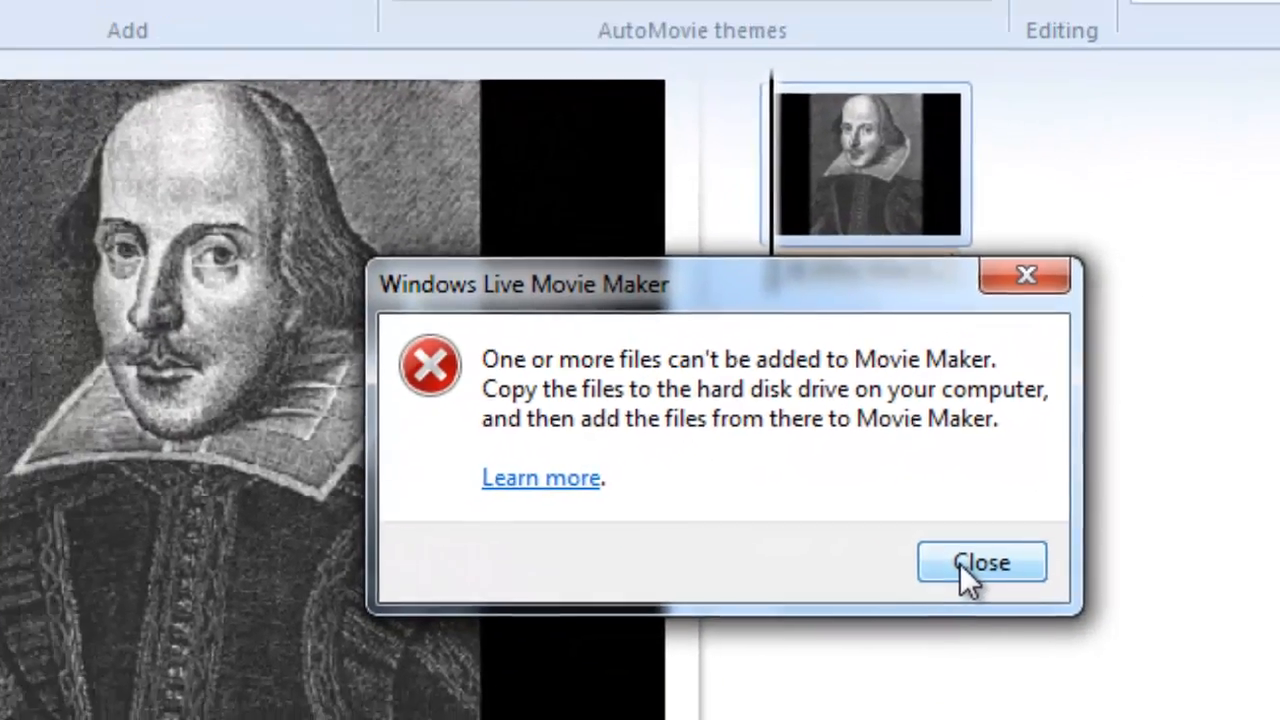
left_click(966, 590)
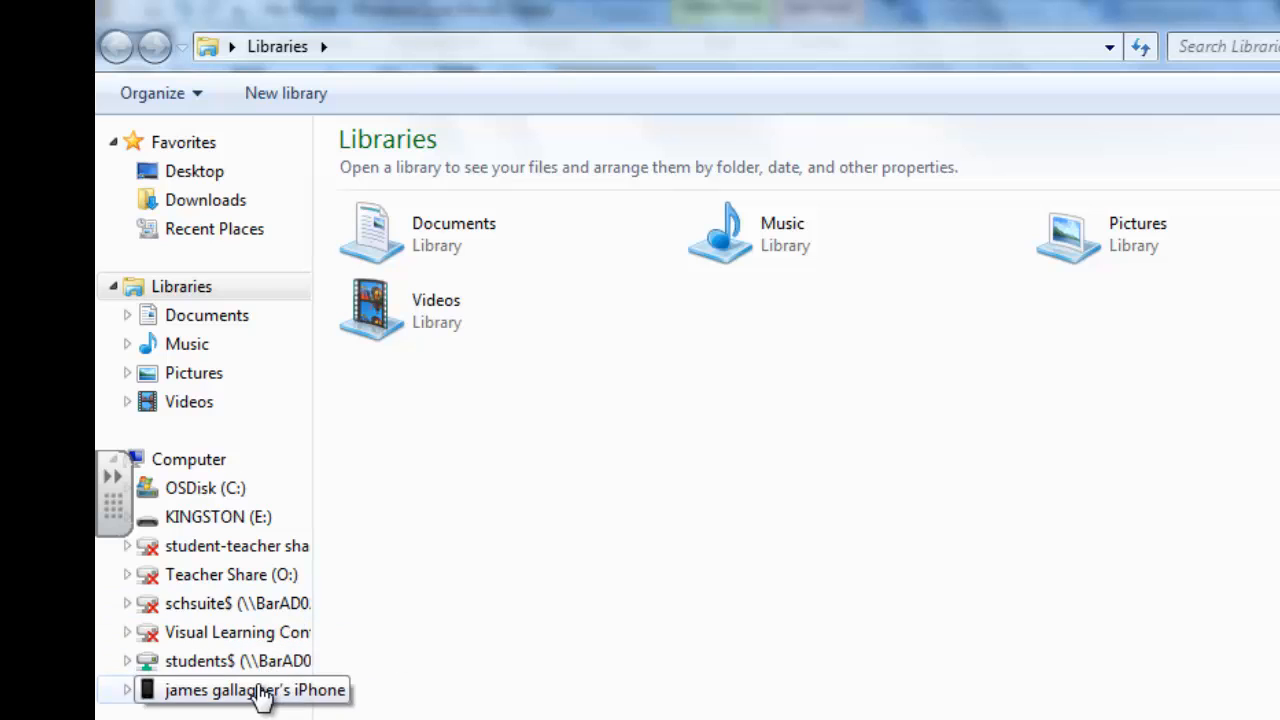
Switch to Windows Explorer and open the 823WGTMA folder inside DCIM on the iPhone's internal storage.
left_click(258, 692)
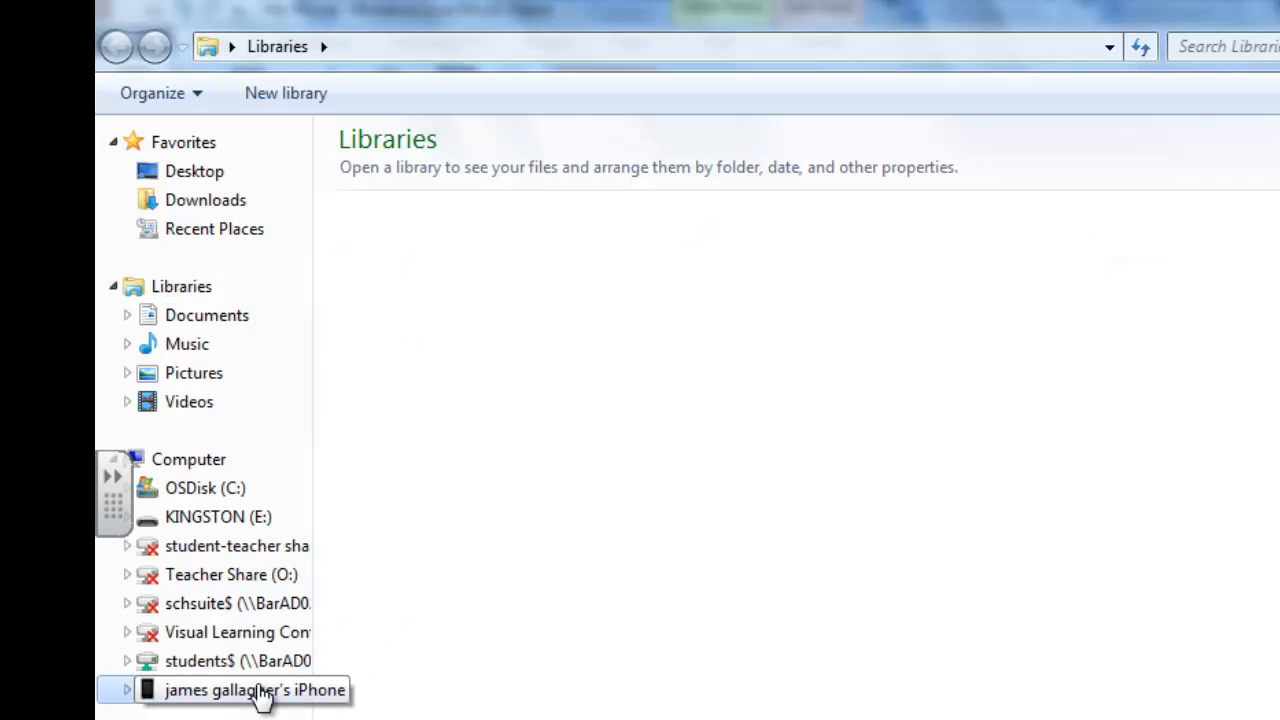
double_click(531, 146)
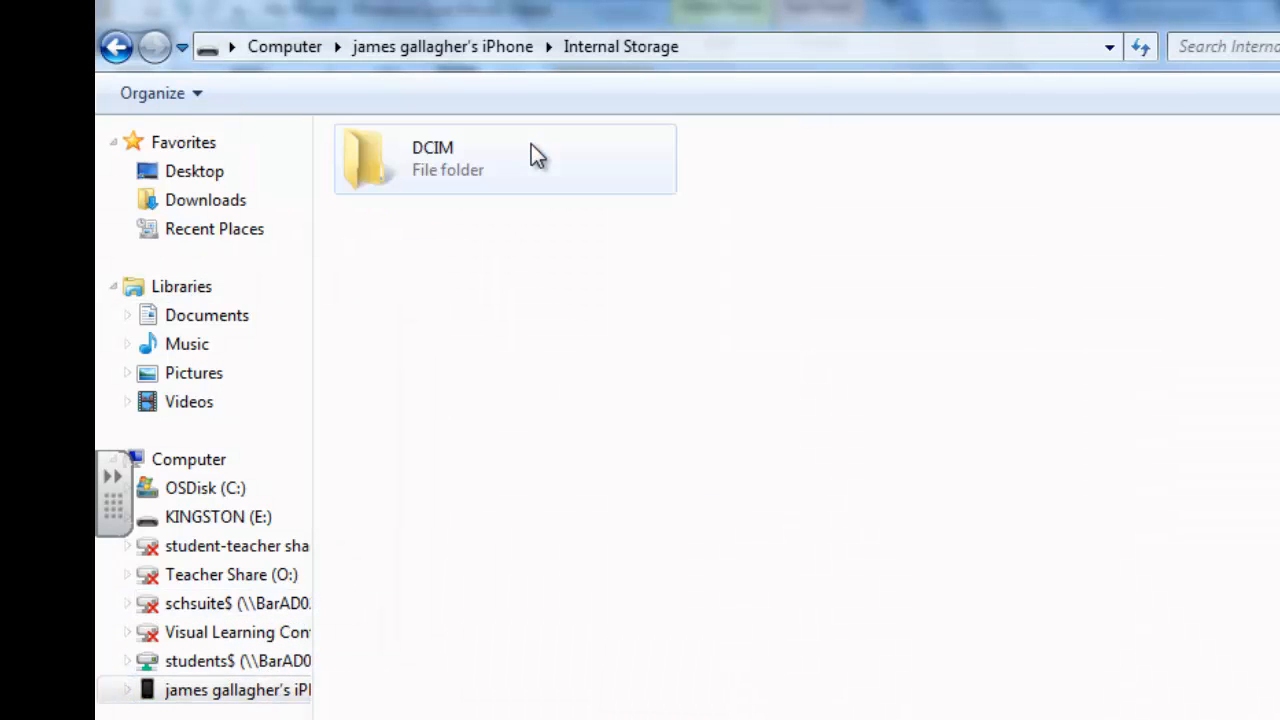
double_click(437, 163)
double_click(437, 163)
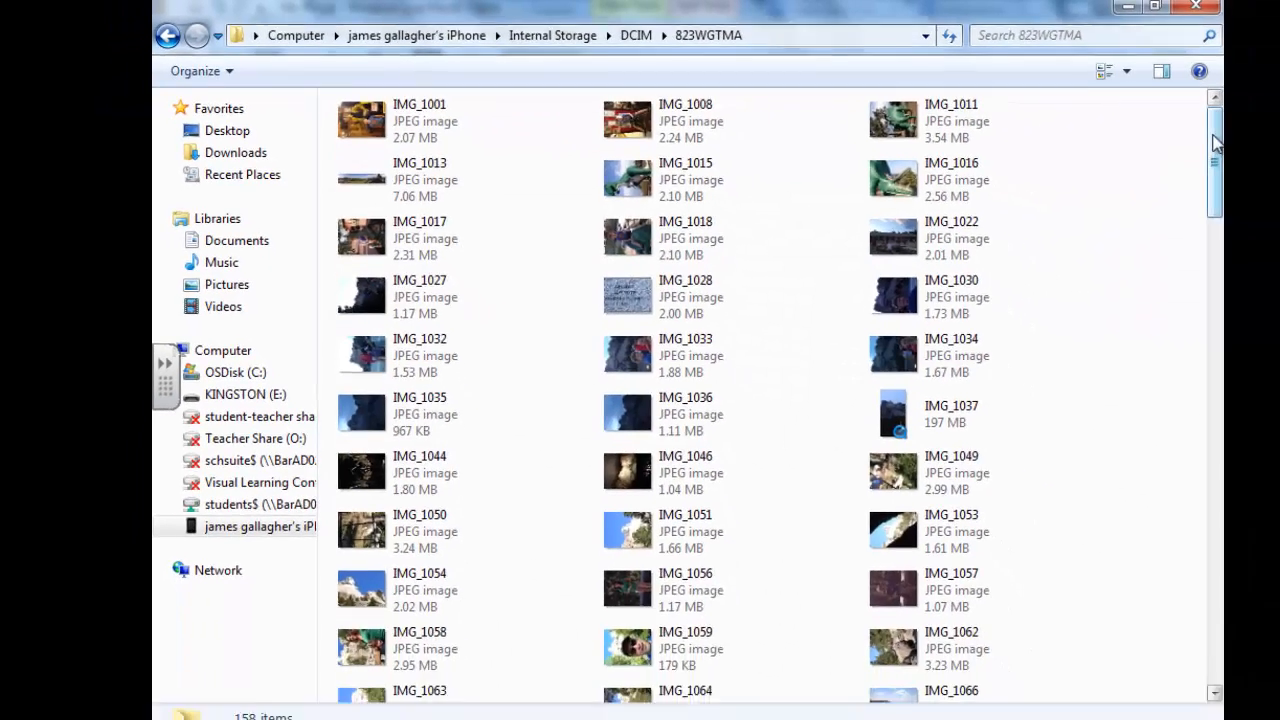
Copy the video IMG_1648 from the iPhone to the MovieMaker folder on the KINGSTON (E:) drive.
left_click_drag(1217, 150, 1195, 610)
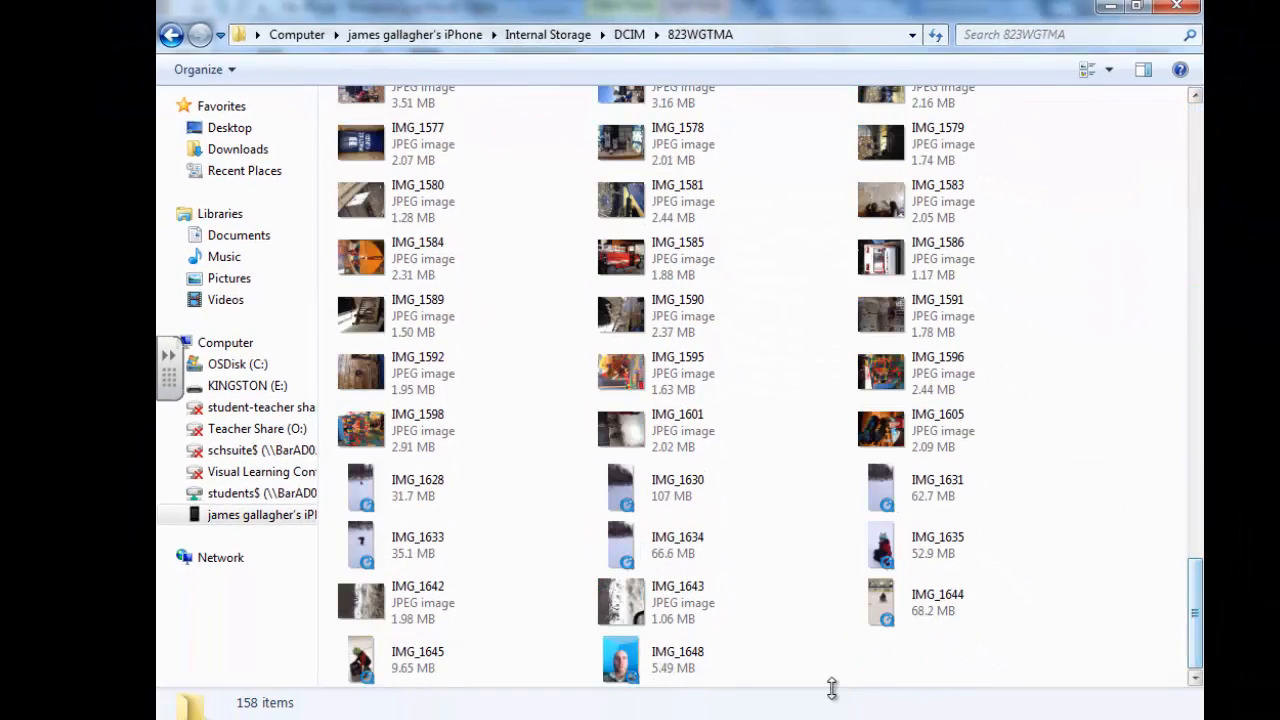
left_click(655, 680)
left_click_drag(655, 680, 245, 402)
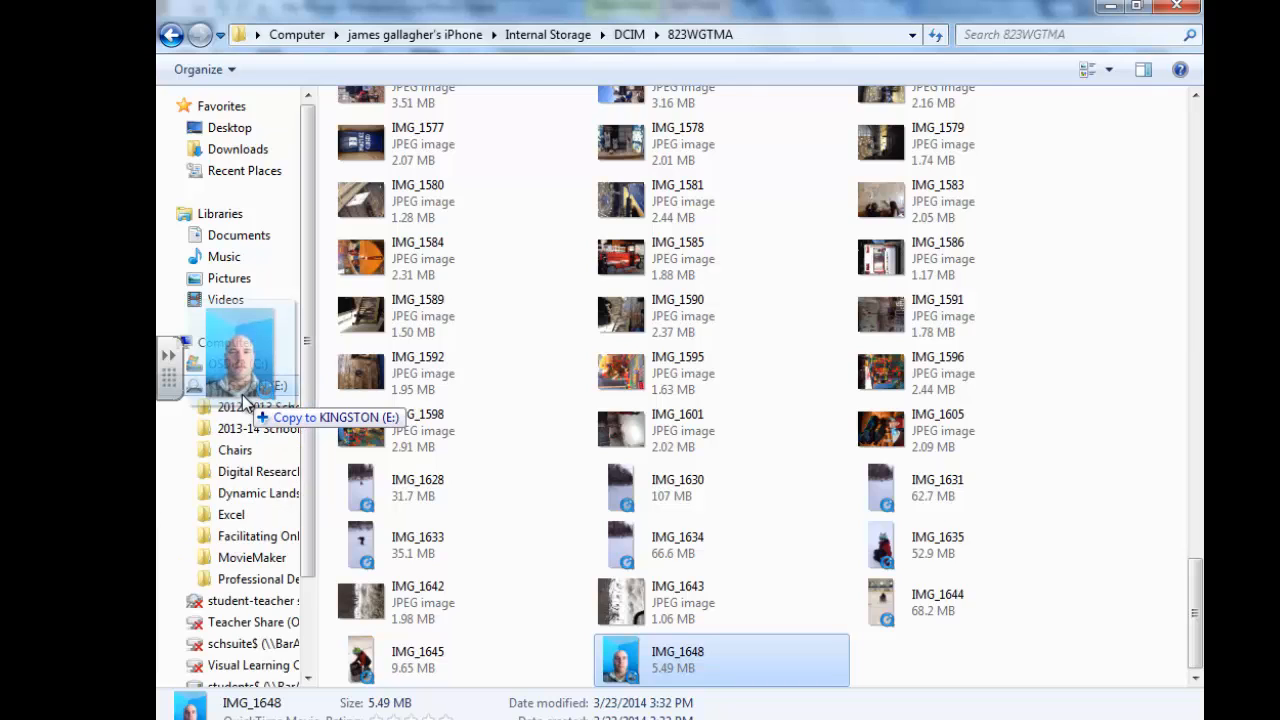
left_click_drag(245, 402, 241, 562)
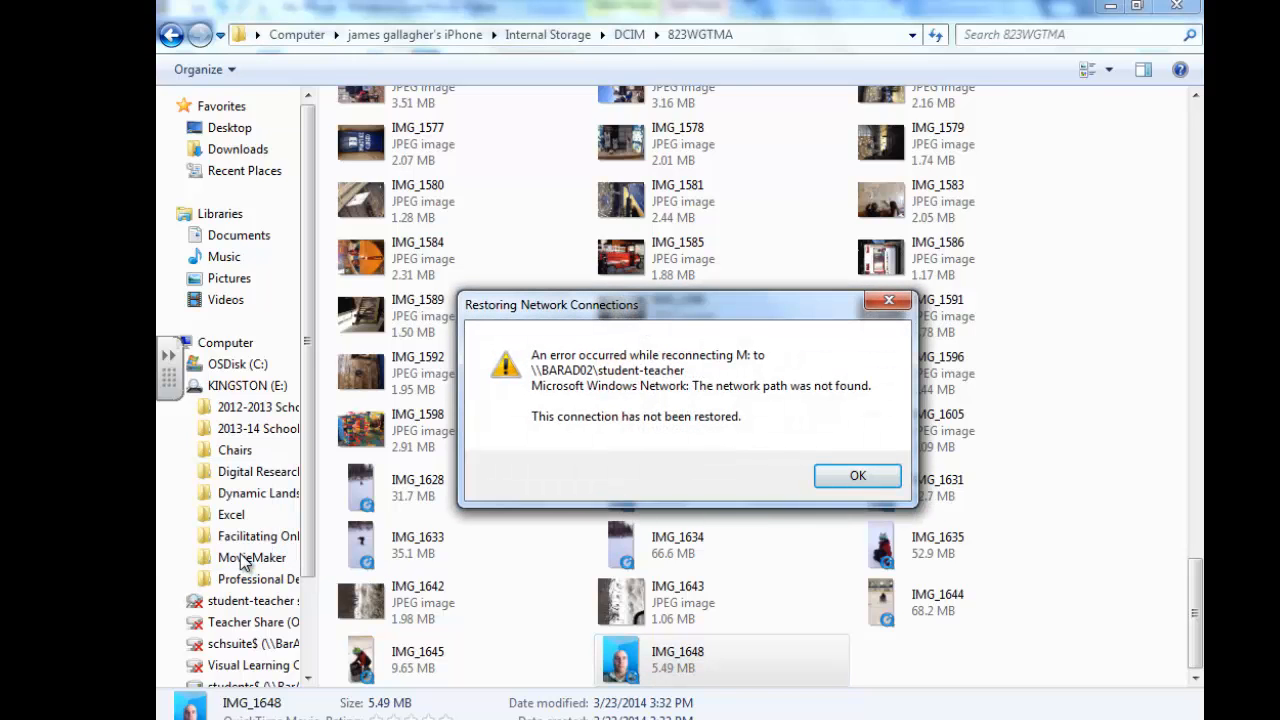
left_click(848, 478)
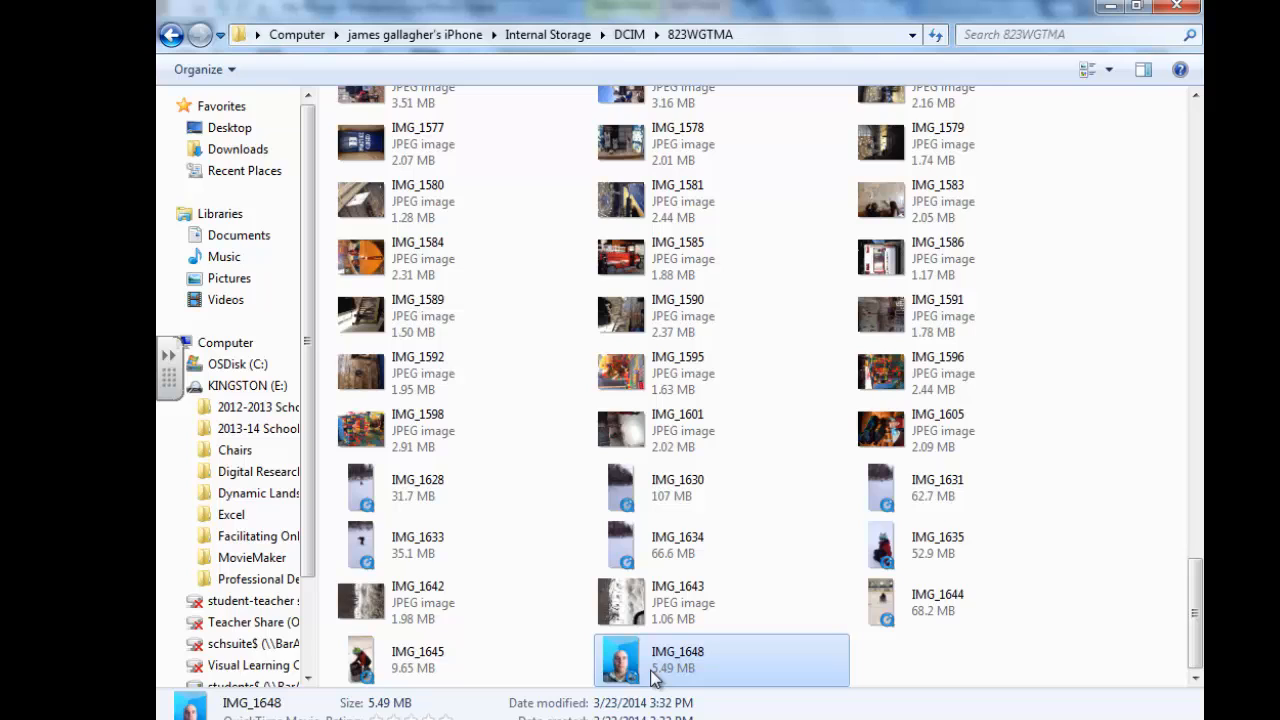
left_click_drag(652, 678, 258, 568)
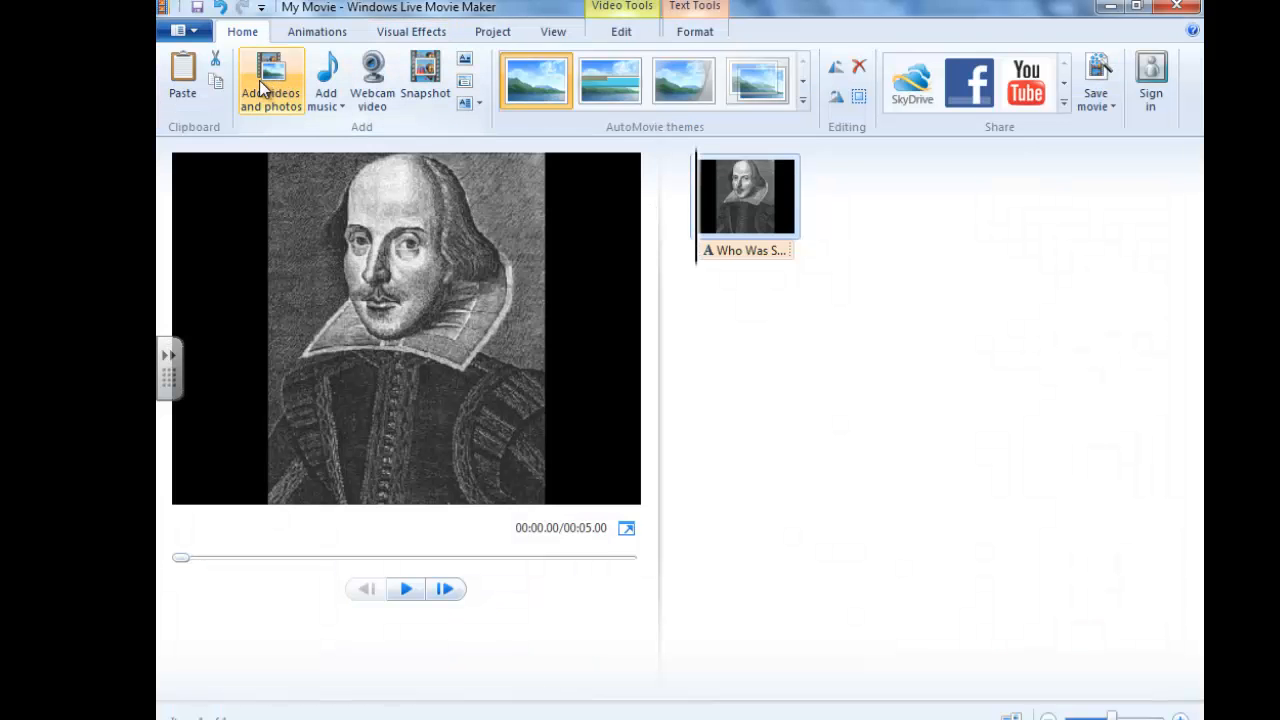
In Movie Maker, add IMG_1648 from the MovieMaker folder on KINGSTON (E:) and rotate the clip right 90° so it is upright.
left_click(259, 80)
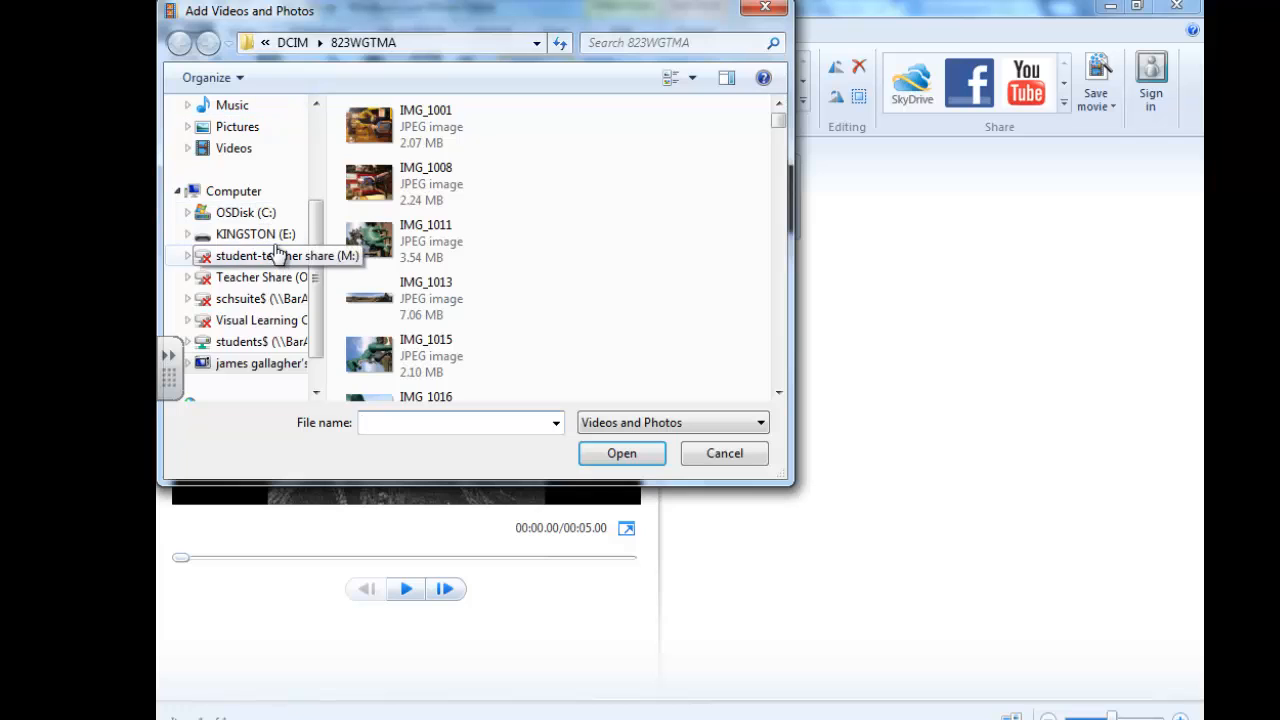
left_click(264, 236)
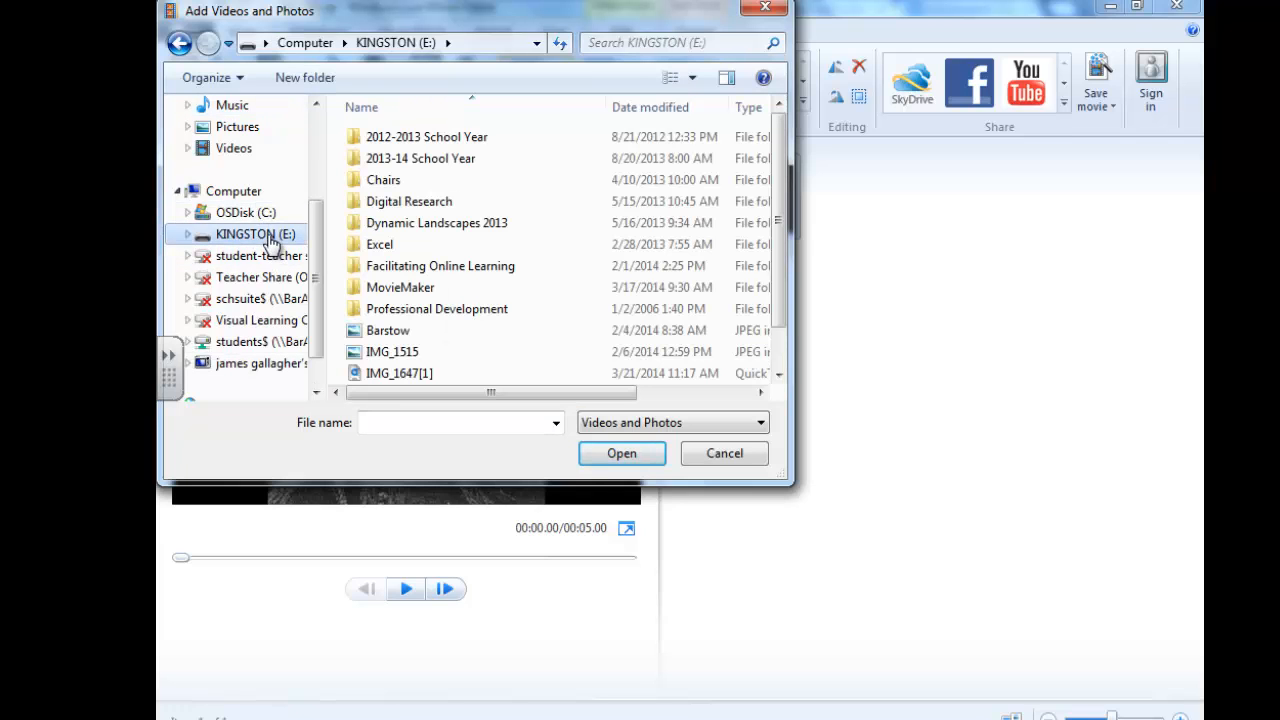
double_click(440, 290)
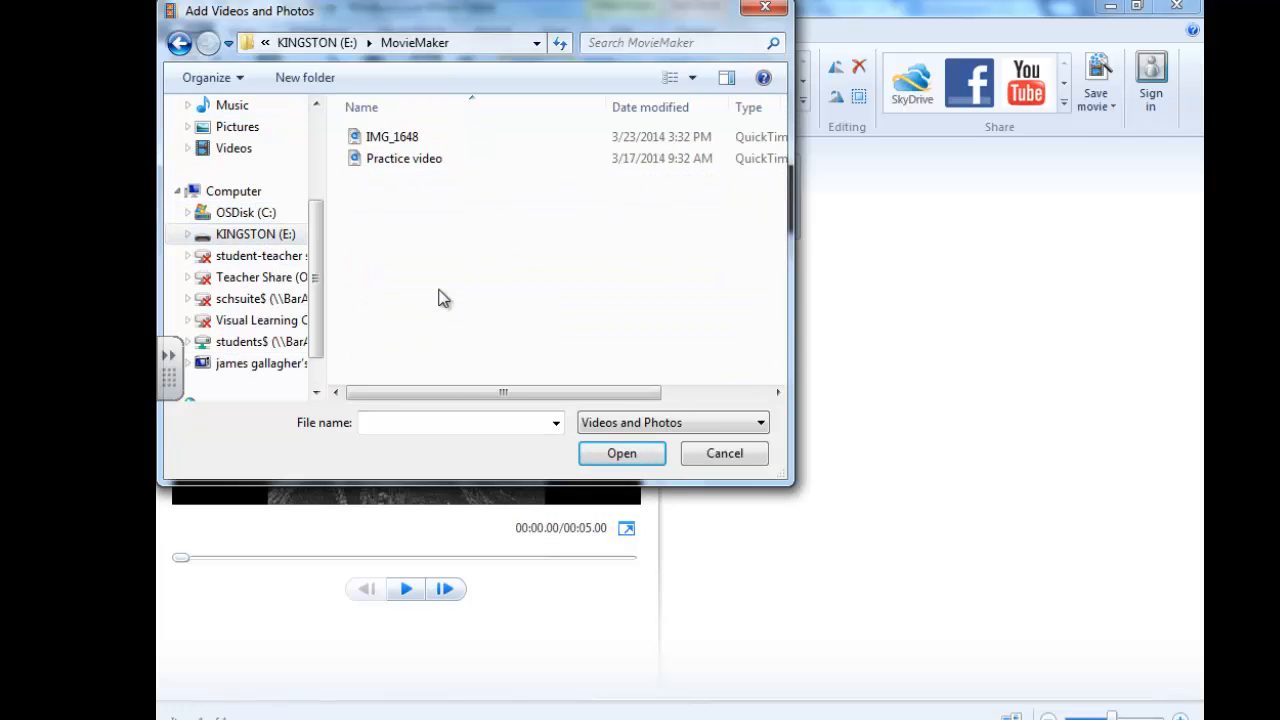
left_click(390, 146)
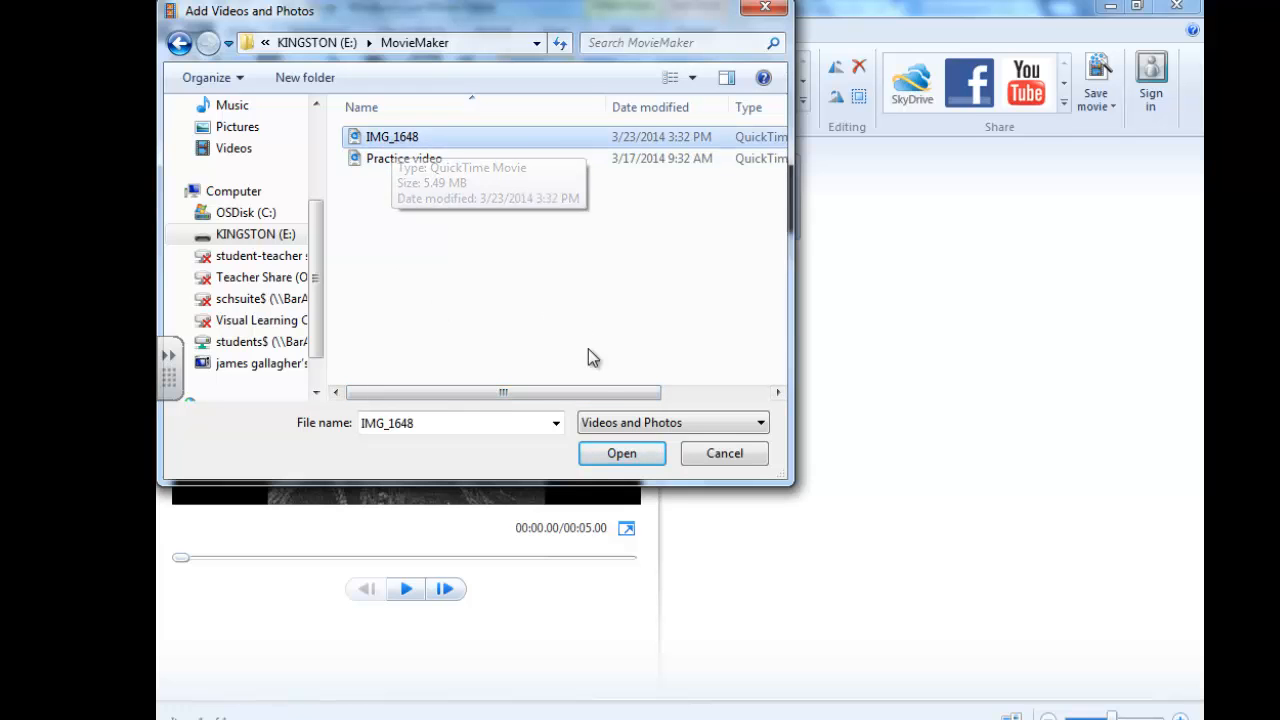
left_click(629, 453)
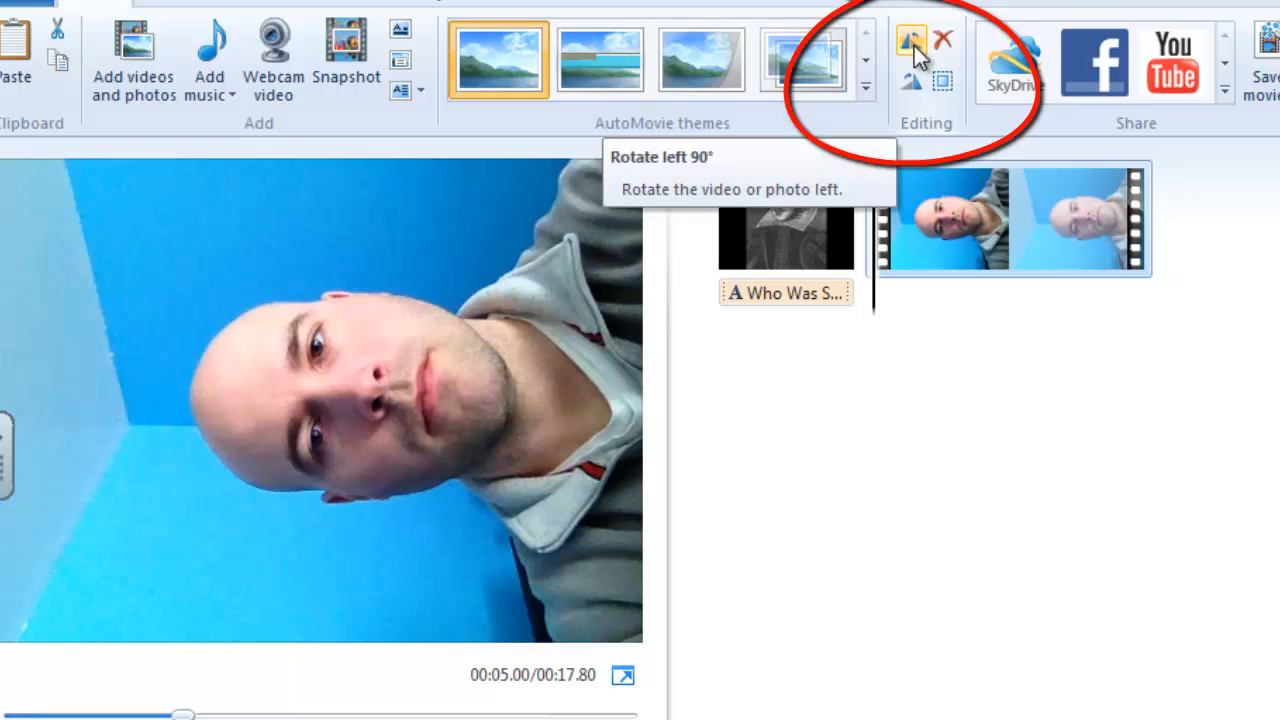
left_click(903, 84)
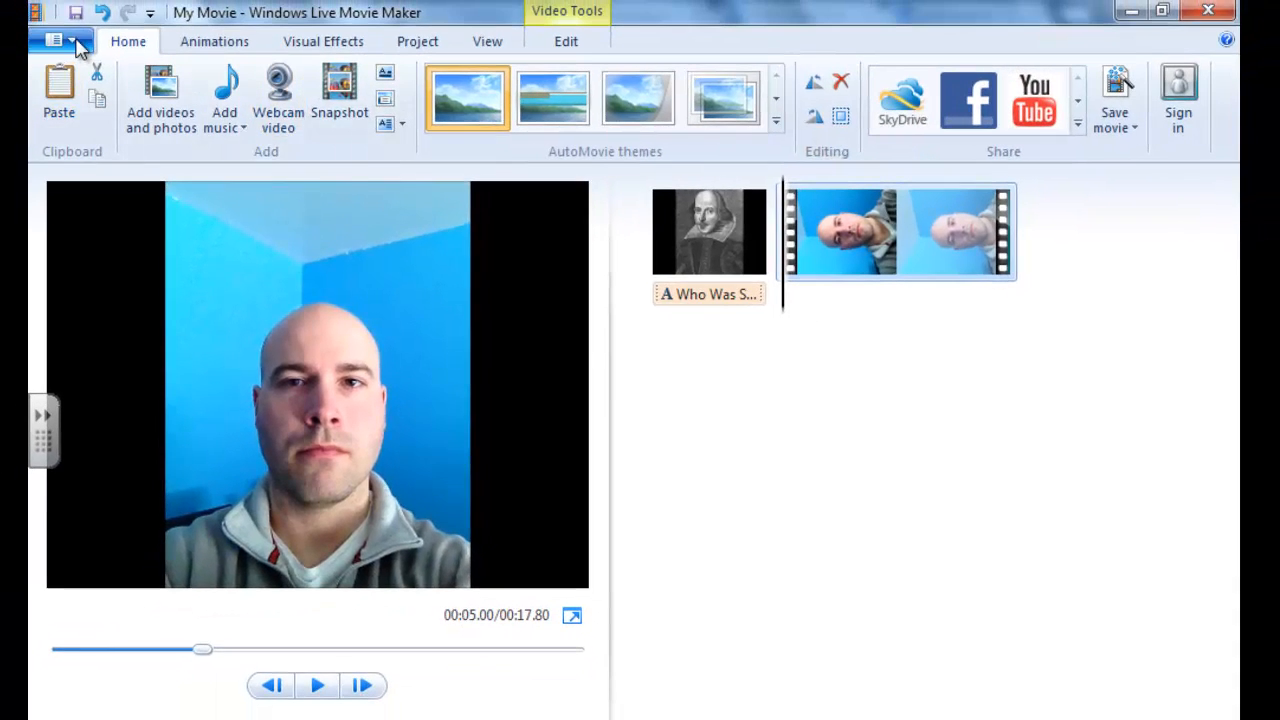
Save the project under the new name "Shakespeare Model" in the MovieMaker folder on the KINGSTON (E:) drive.
left_click(76, 44)
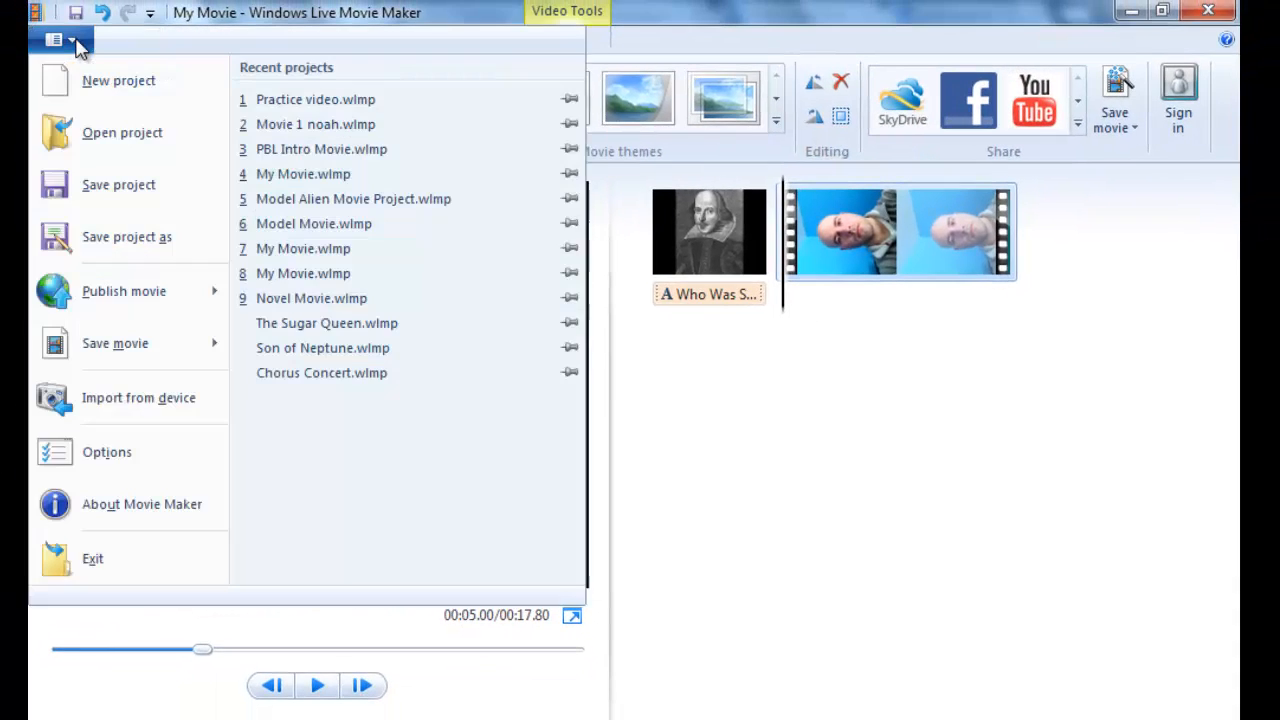
left_click(97, 238)
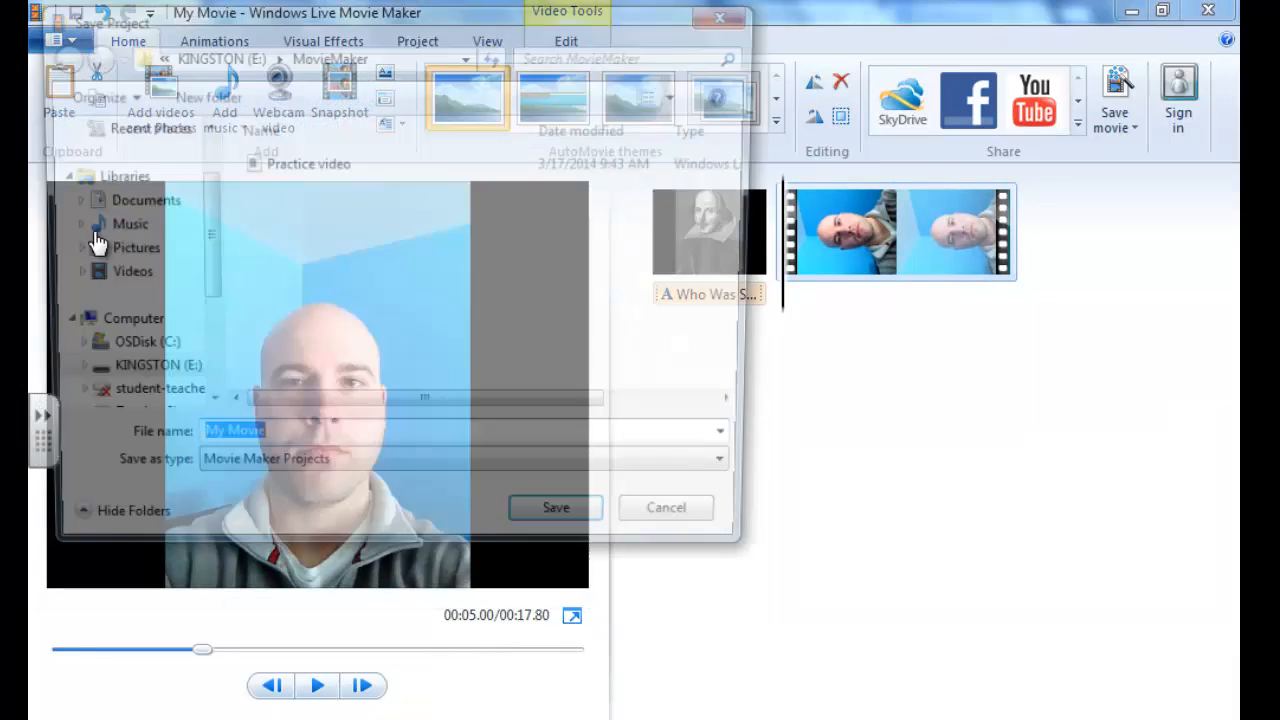
type("Sh")
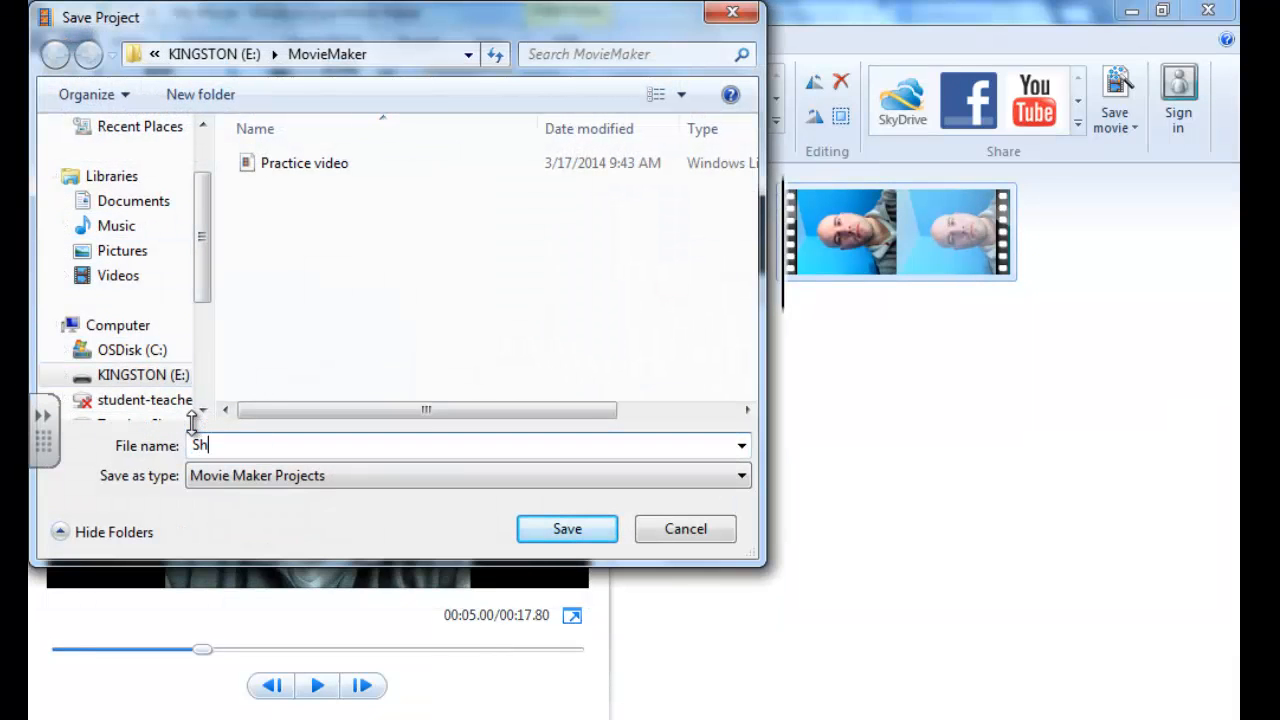
type("akespeare Model")
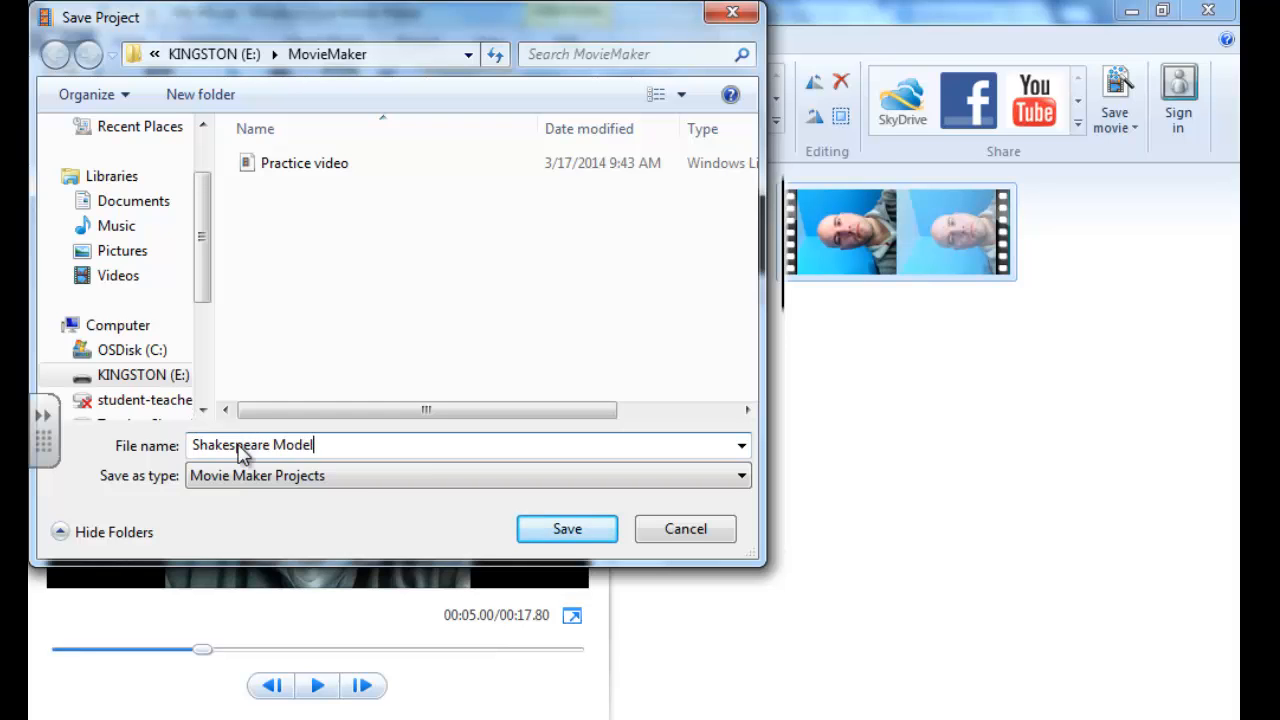
left_click(566, 529)
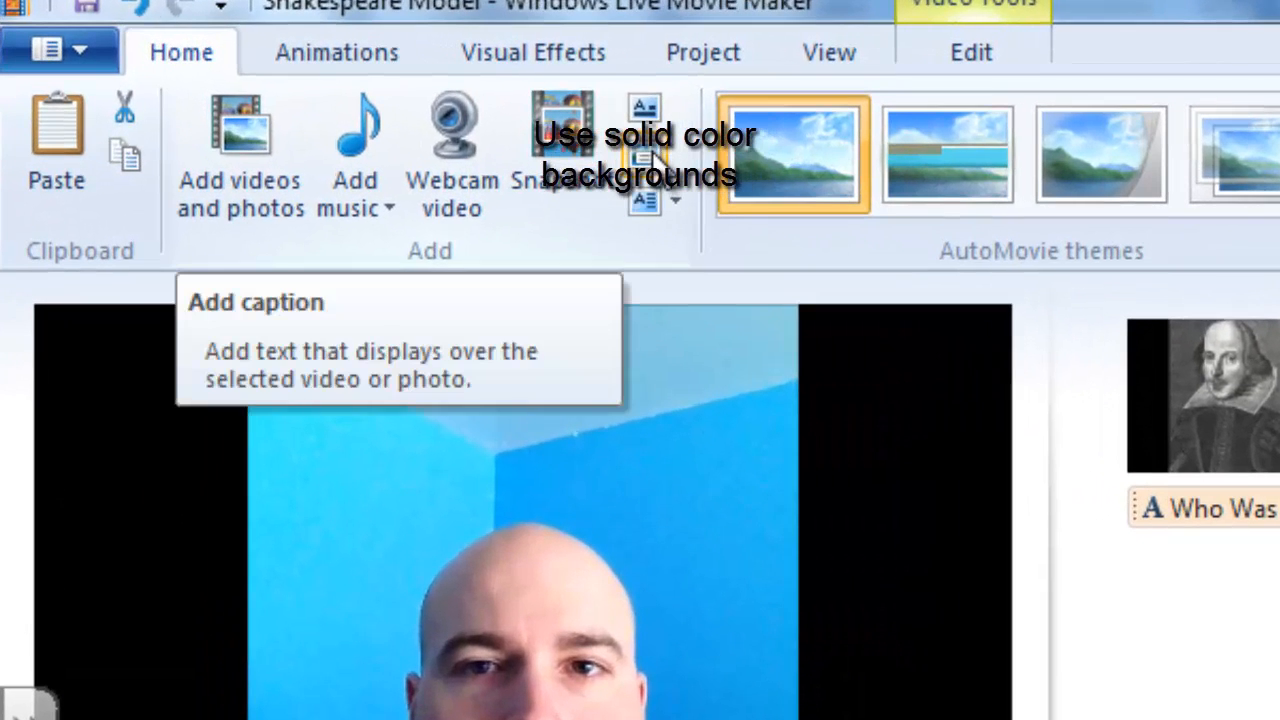
Add a caption to the video clip and replace its placeholder text with "Christopher Marlowe?".
left_click(651, 152)
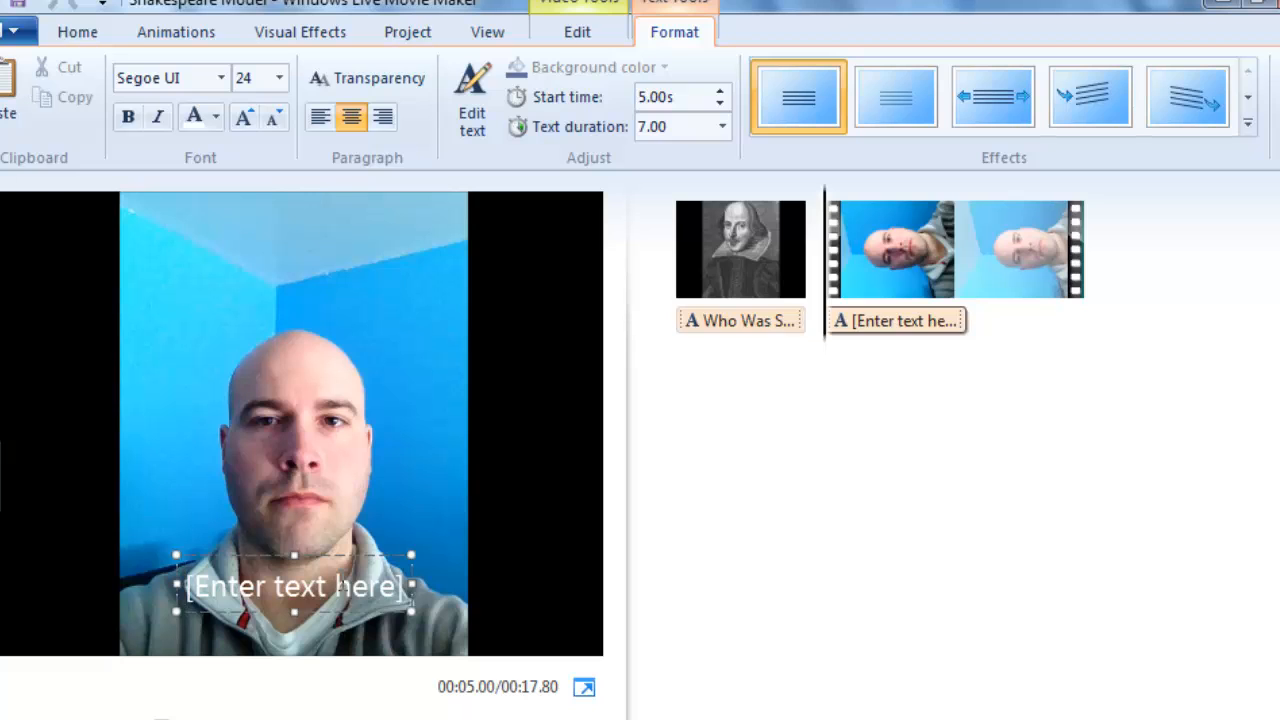
type("Christ")
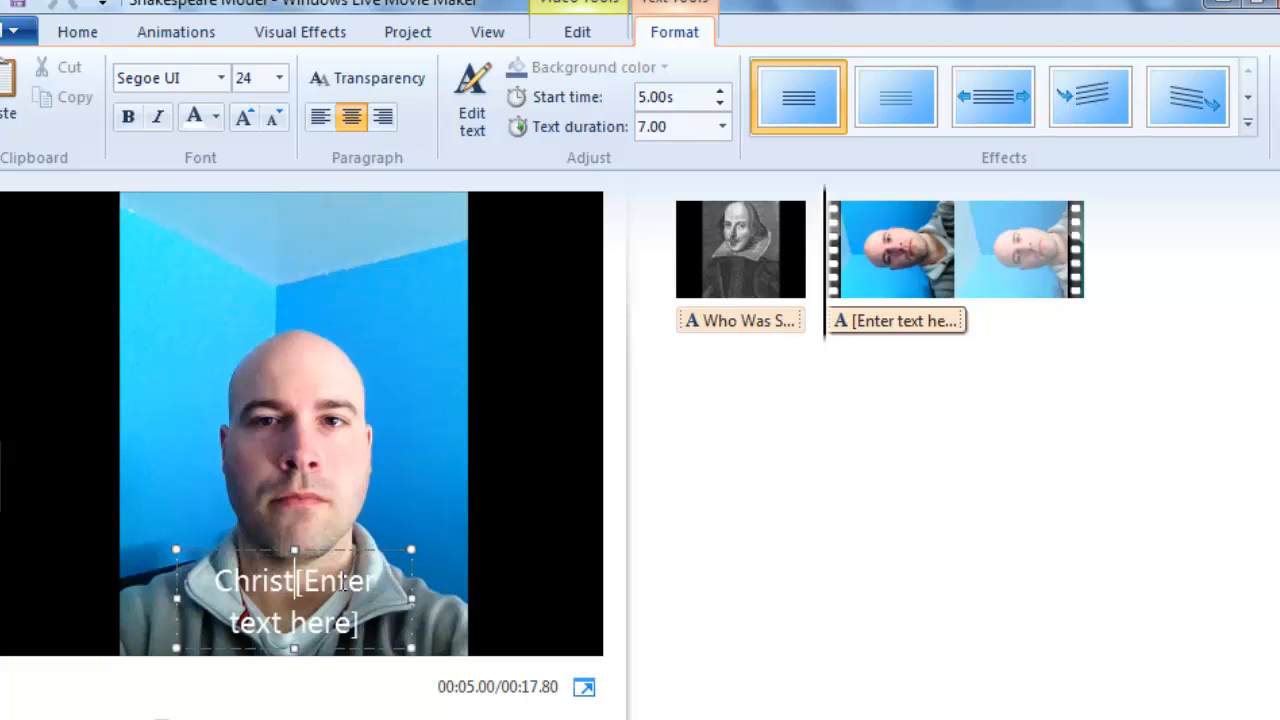
type("opherMArlowe")
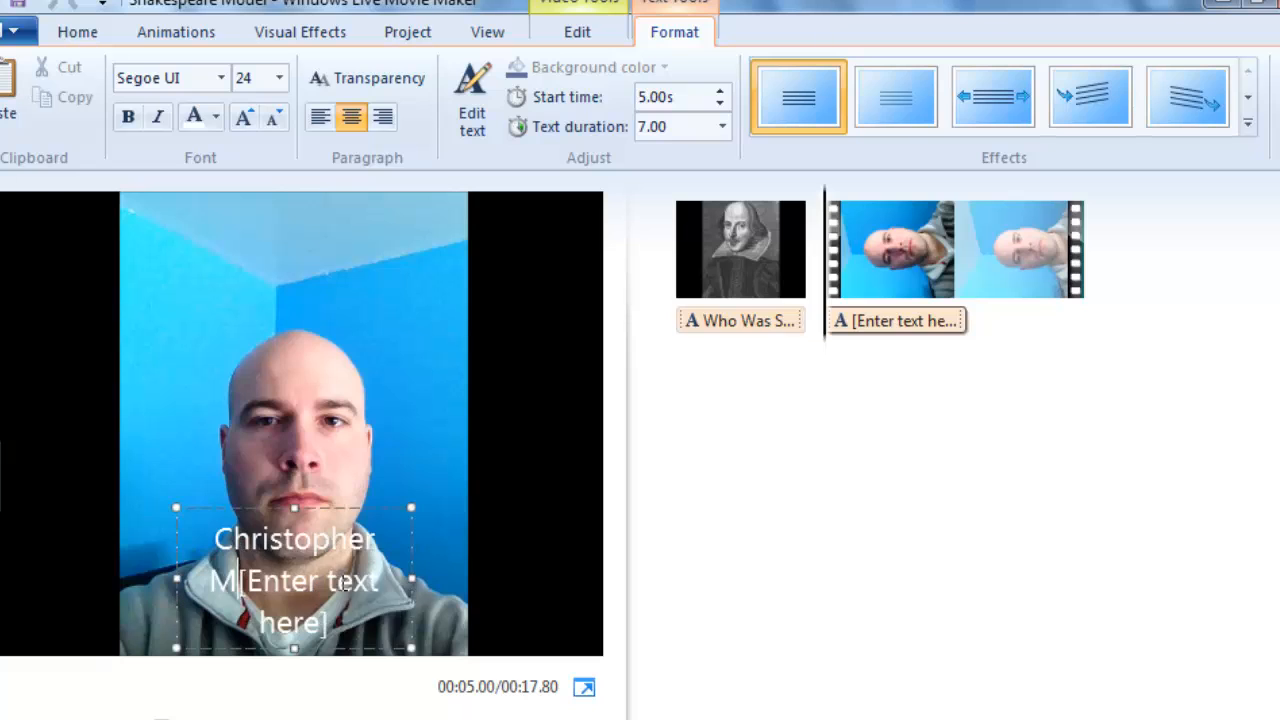
key("BackSpace")
key("BackSpace")
key("BackSpace")
key("BackSpace")
key("BackSpace")
key("BackSpace")
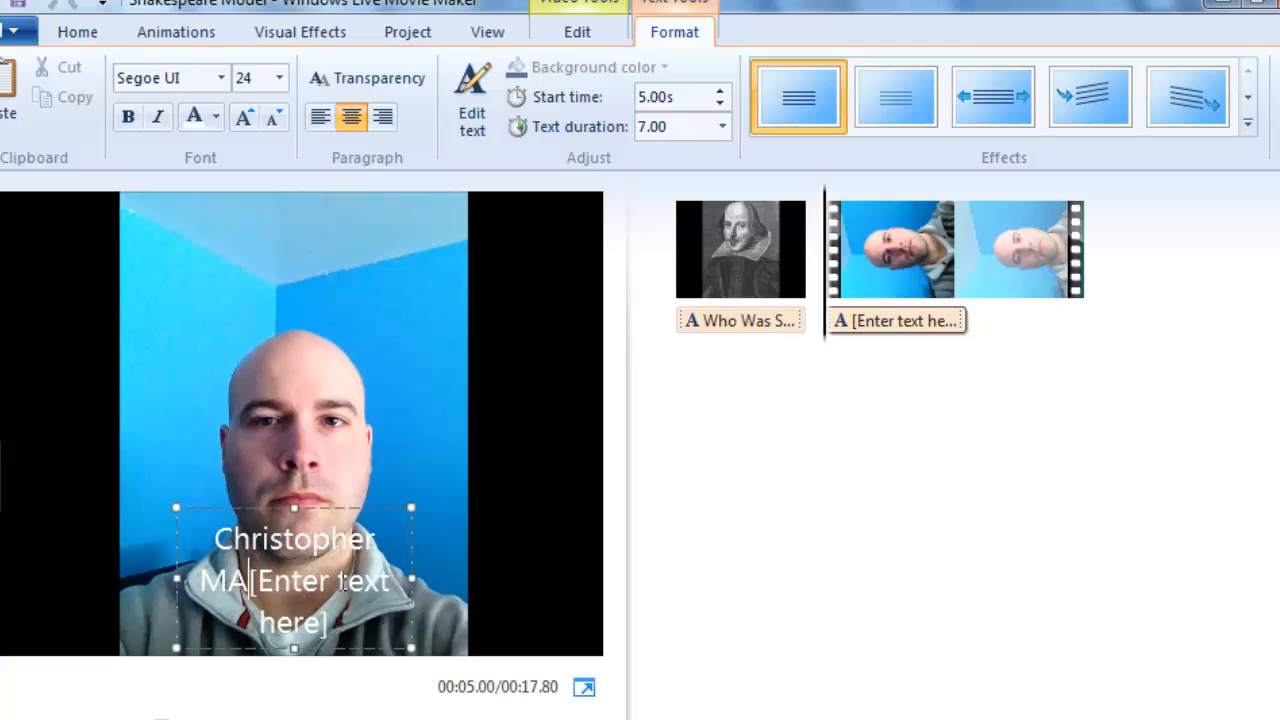
type("a")
type("rlowe")
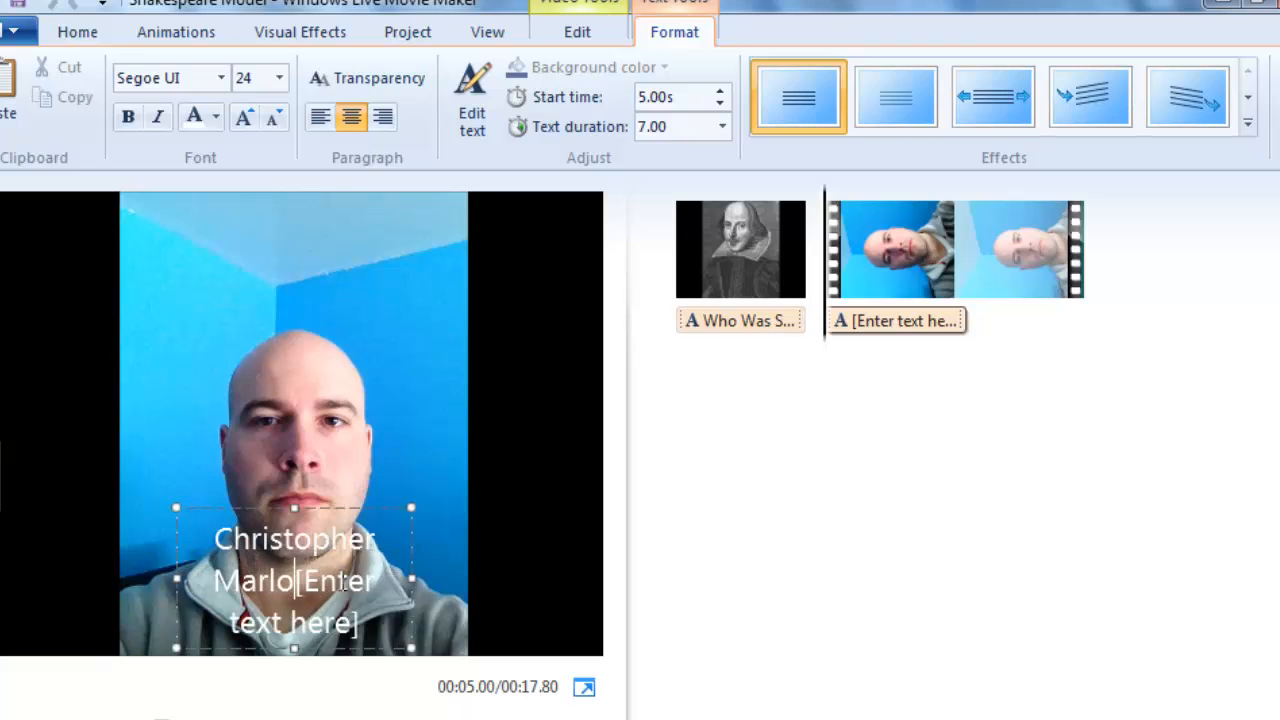
key("Delete")
key("Delete")
key("Delete")
key("Delete")
key("Delete")
key("Delete")
key("Delete")
key("Delete")
key("Delete")
key("Delete")
key("Delete")
key("Delete")
key("Delete")
key("Delete")
key("Delete")
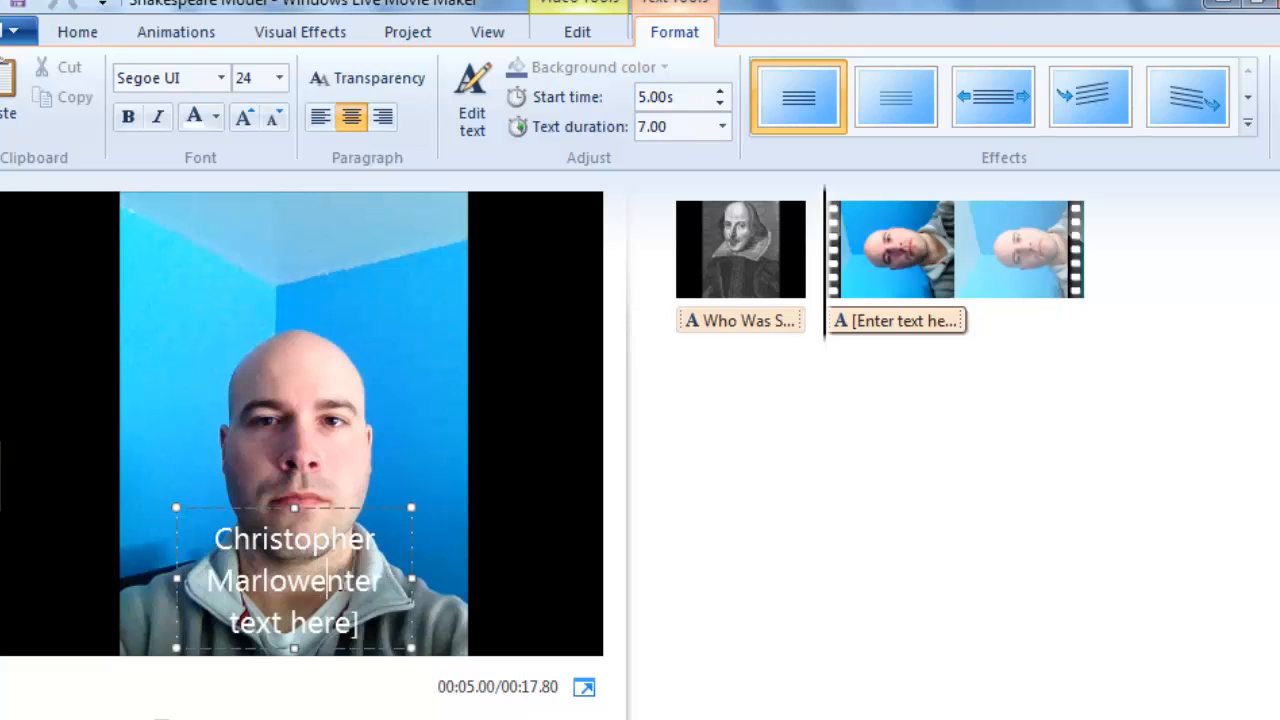
key("Delete")
key("Delete")
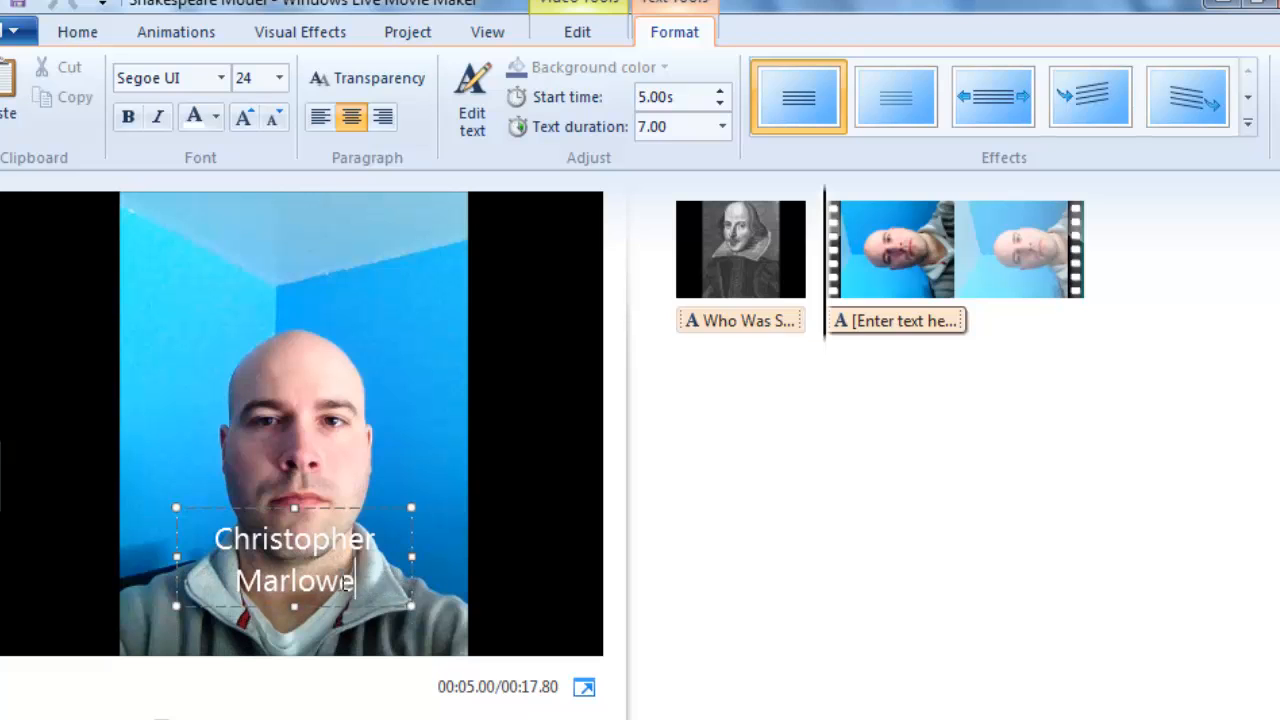
type("?")
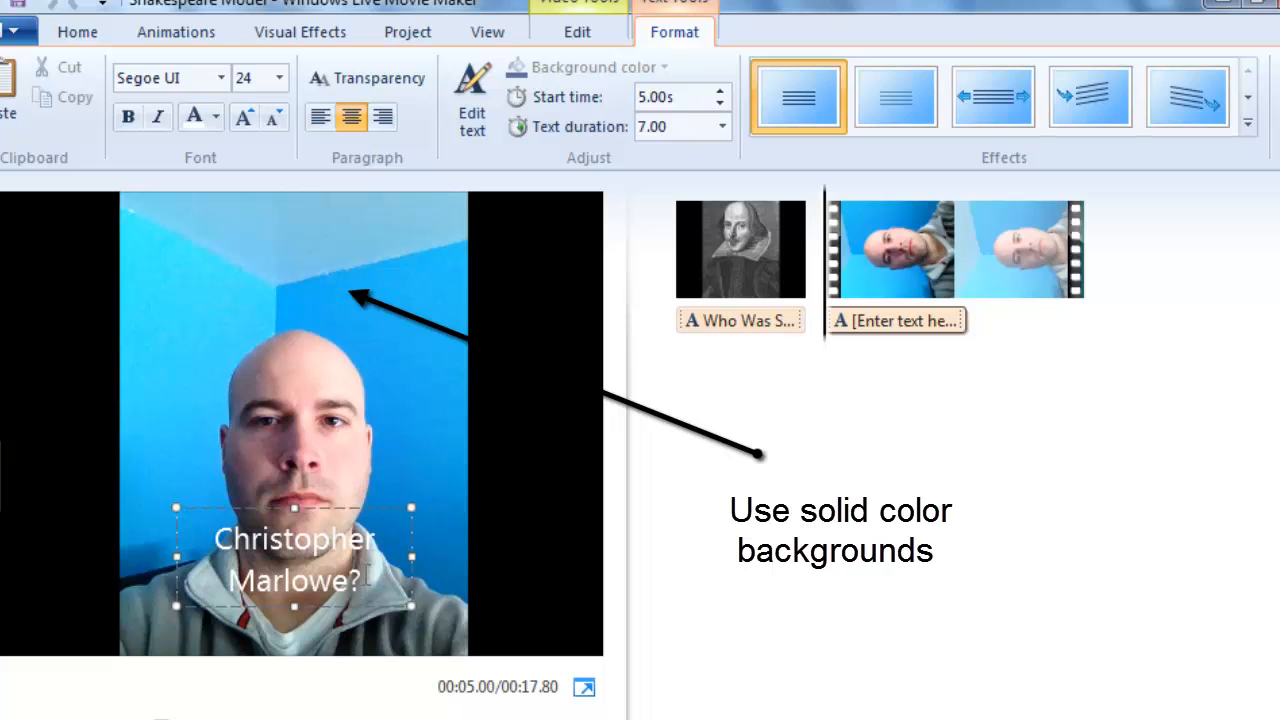
Change the font color of the whole "Christopher Marlowe?" caption to black.
left_click_drag(368, 573, 213, 530)
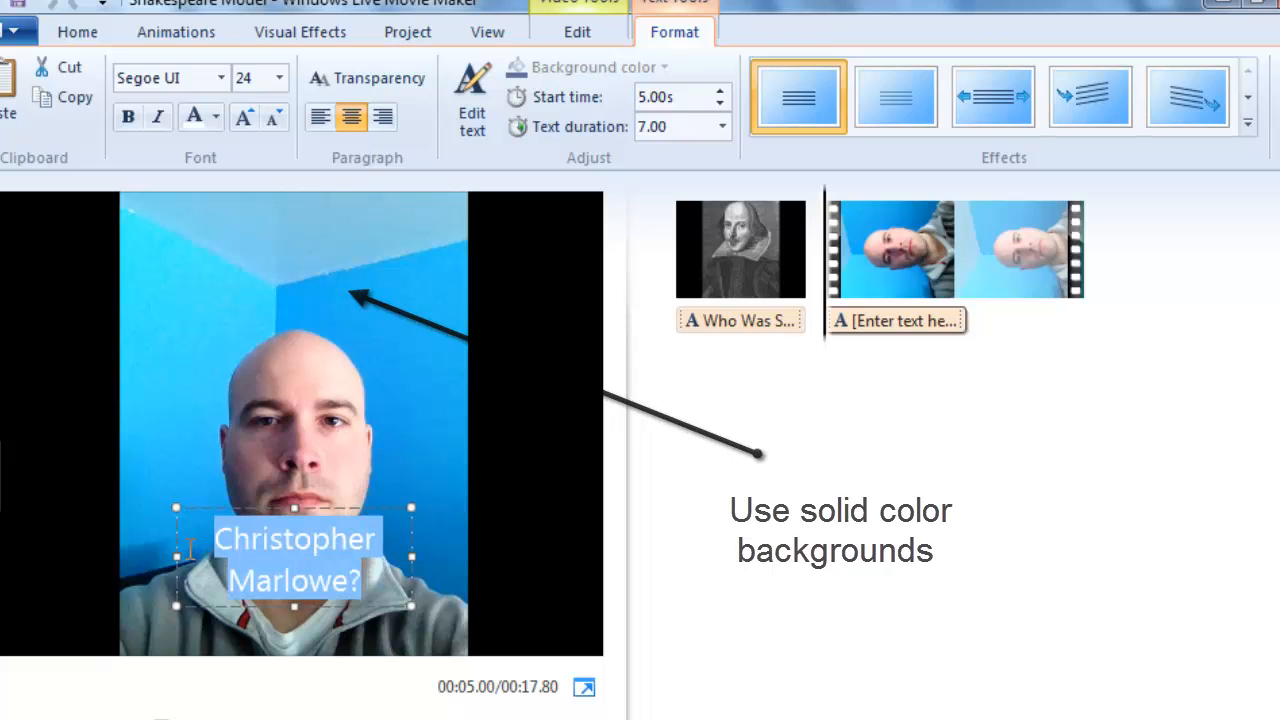
left_click(216, 116)
left_click(163, 148)
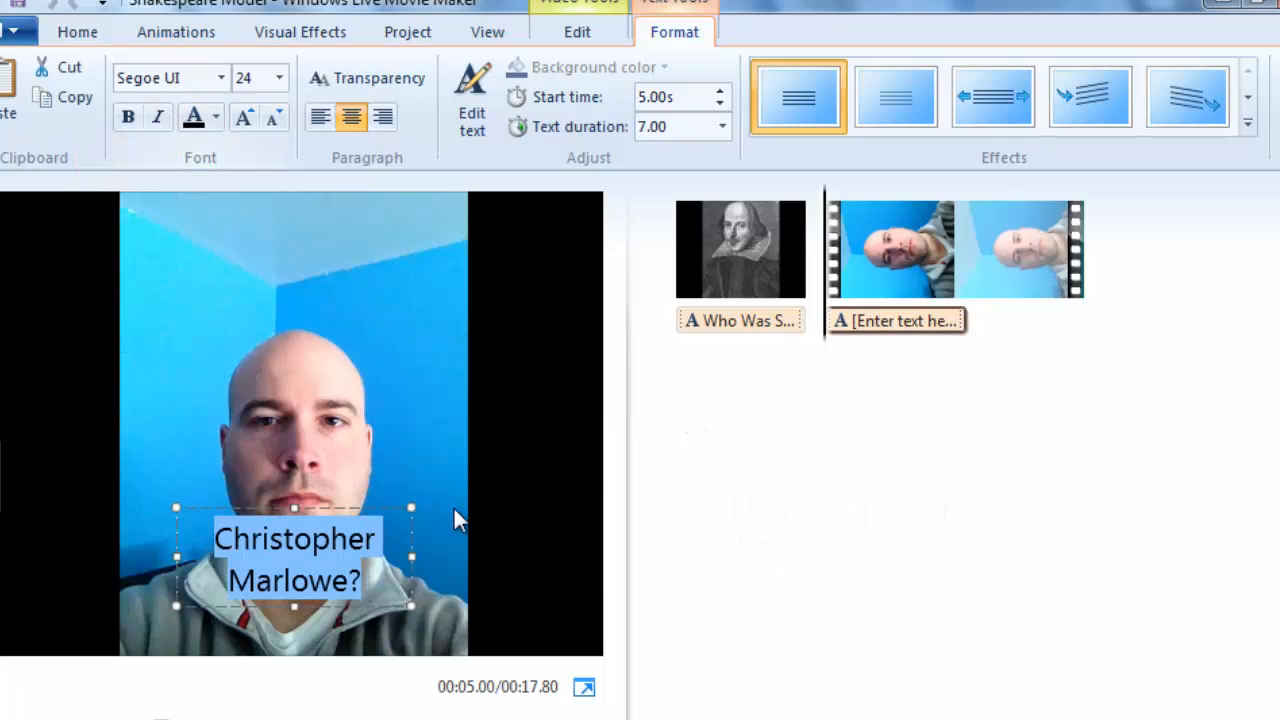
left_click(395, 560)
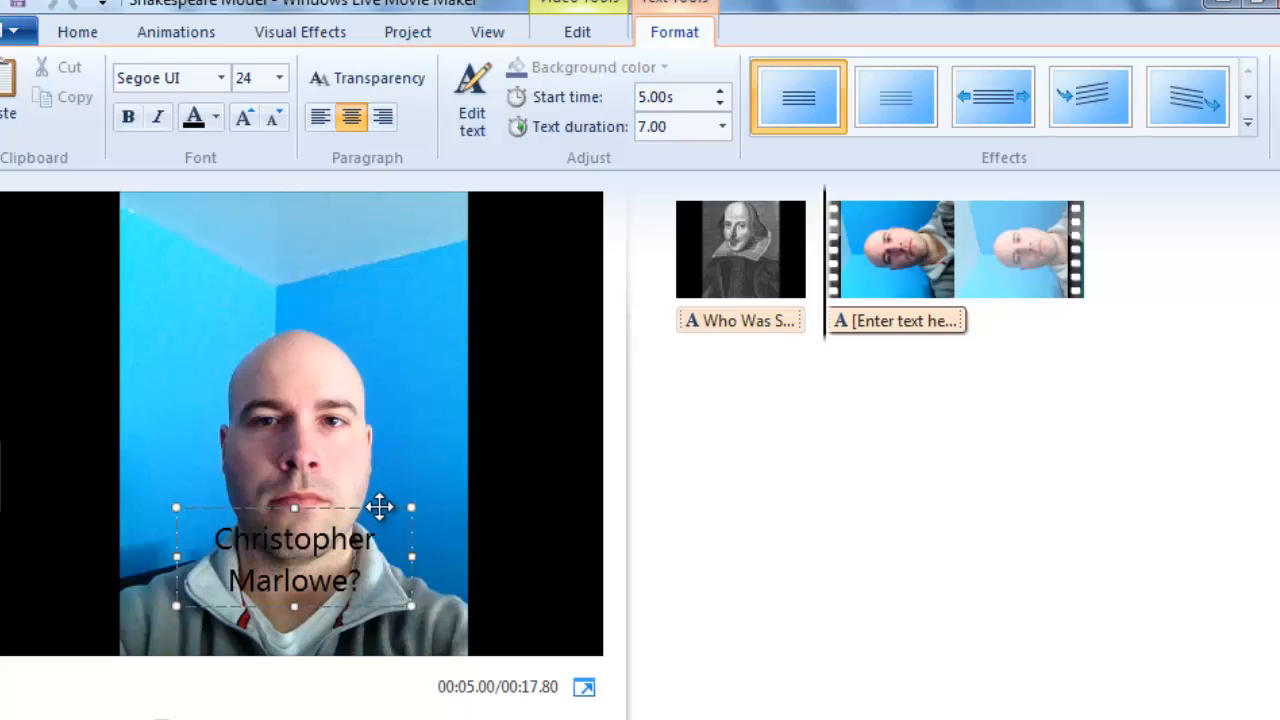
Move the "Christopher Marlowe?" caption above the man's head and set its text duration to 3.00 seconds.
left_click_drag(377, 508, 372, 226)
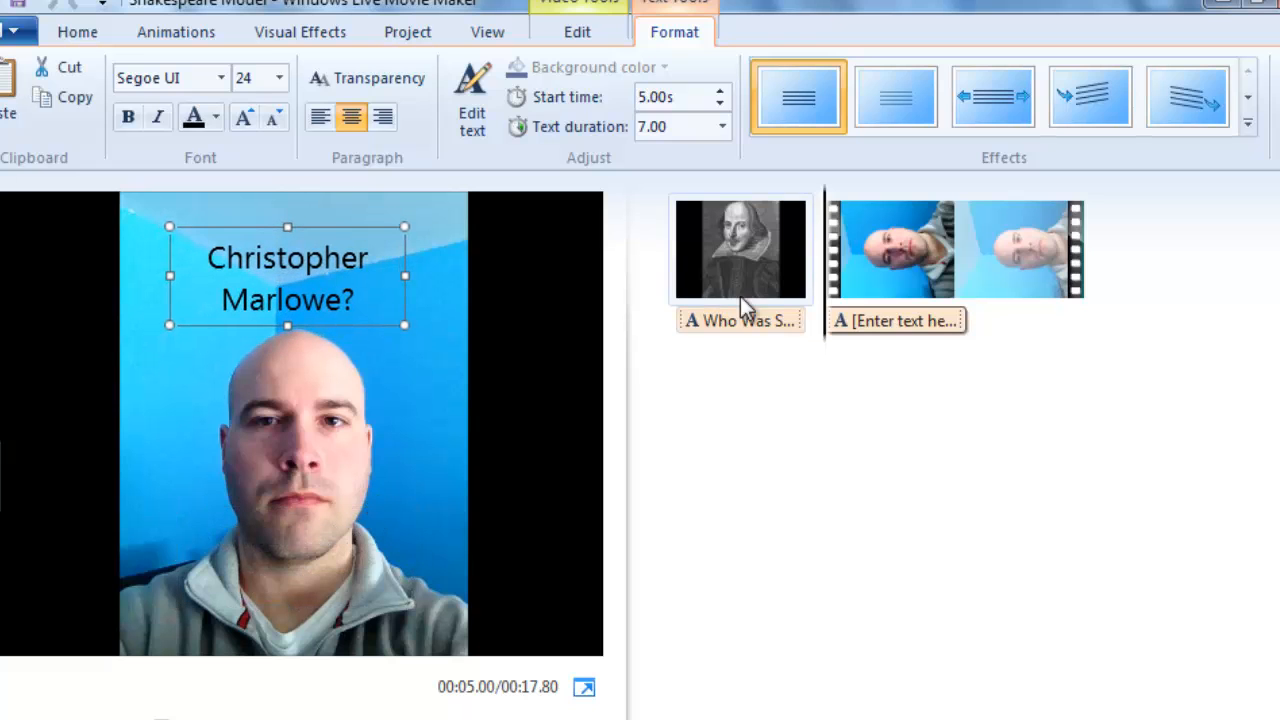
left_click(929, 320)
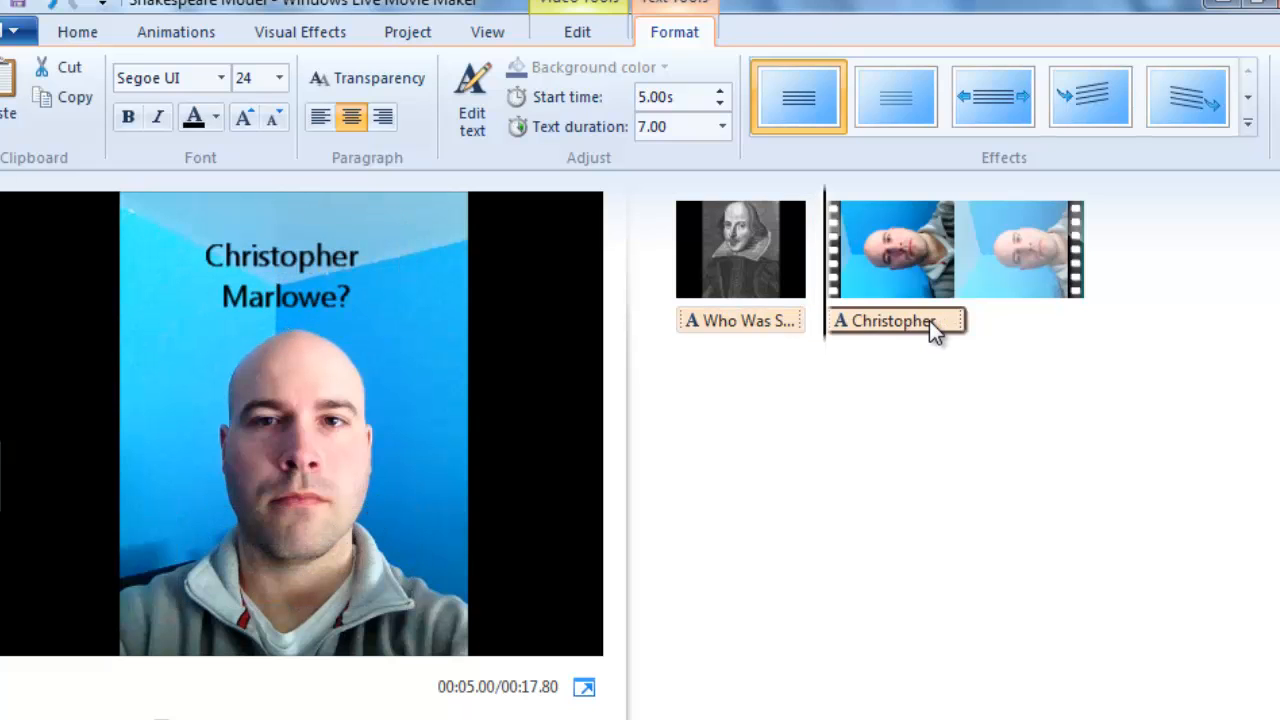
left_click(722, 126)
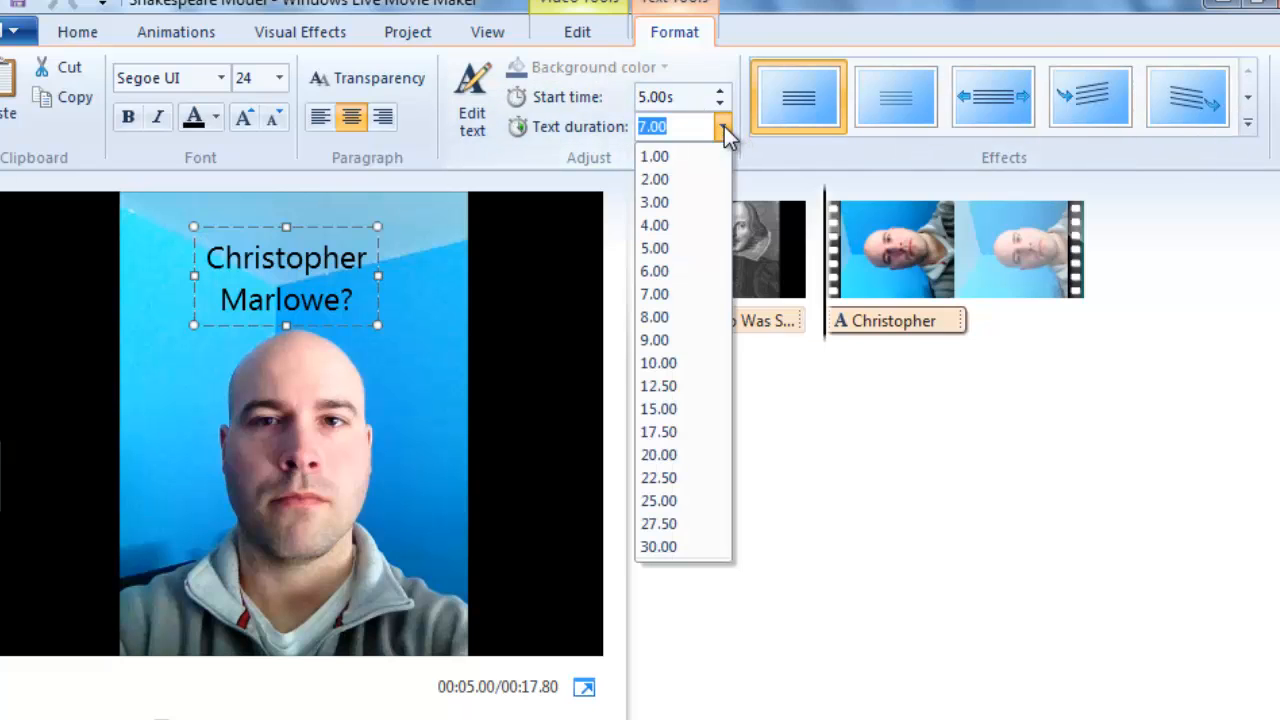
left_click(688, 204)
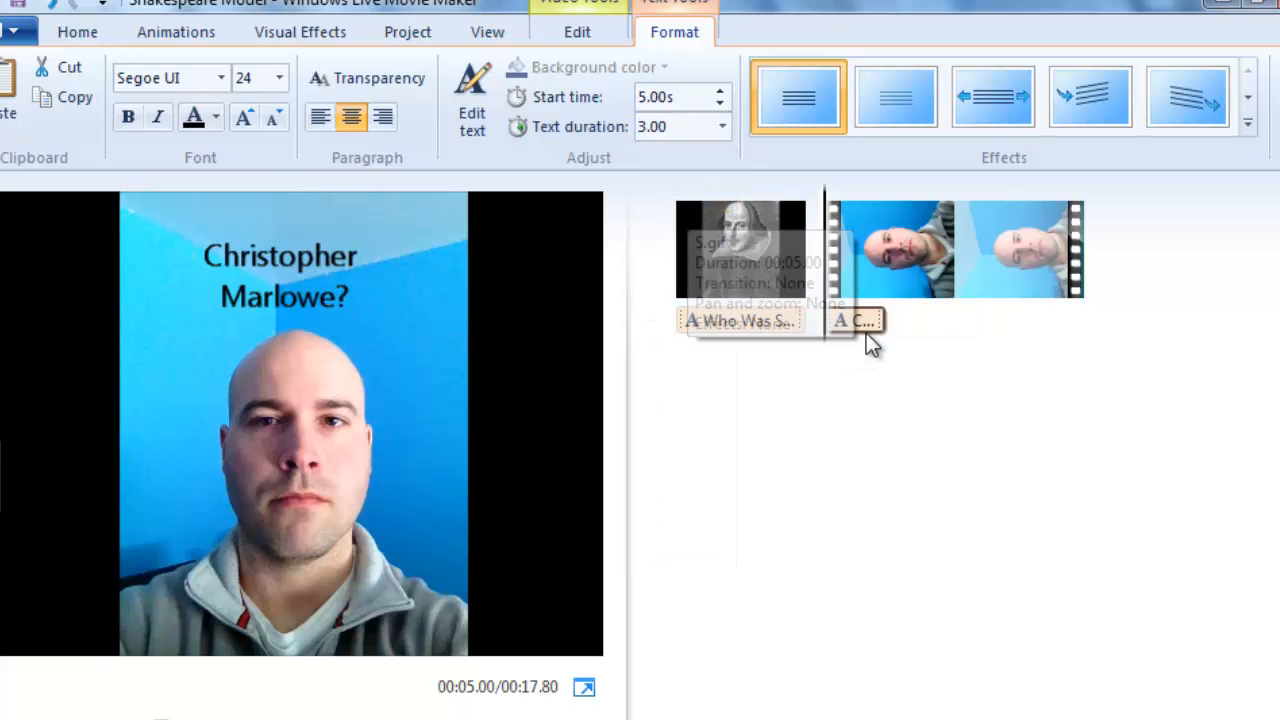
Add a second caption to the video clip at 8.07s, just after the first caption ends, reading "Edward DeVere?".
left_click(848, 276)
left_click(886, 277)
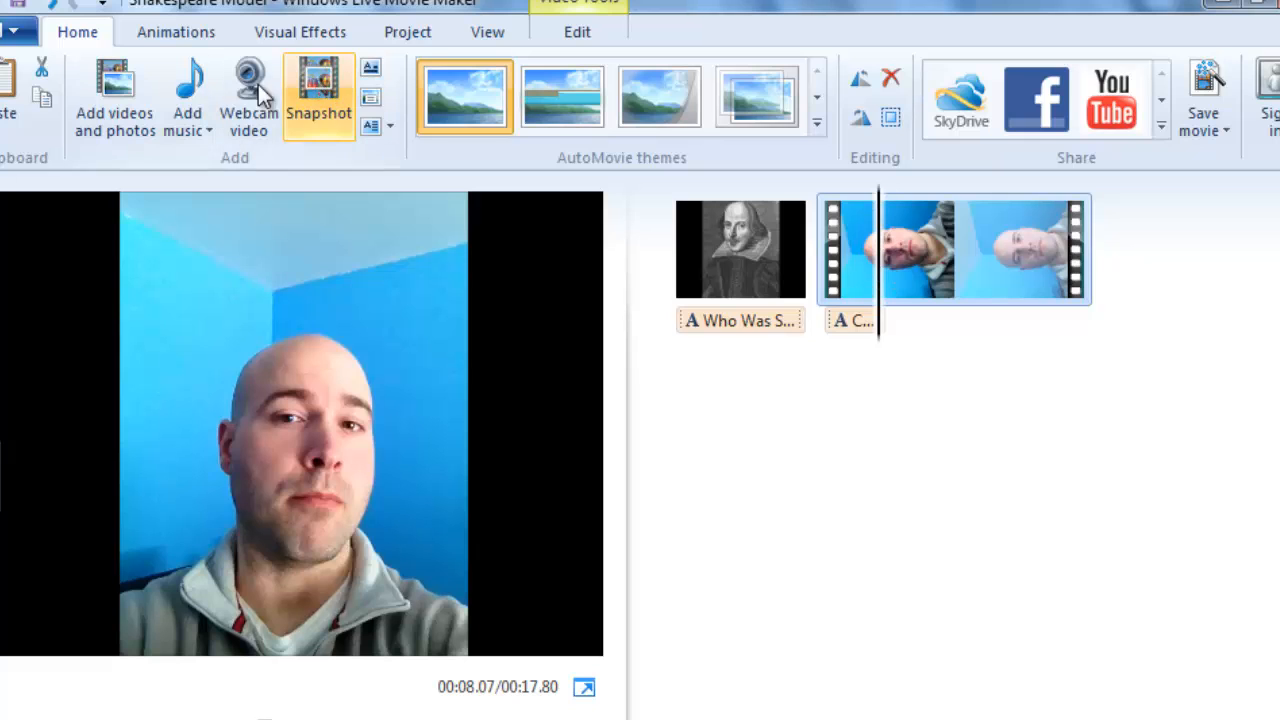
left_click(370, 96)
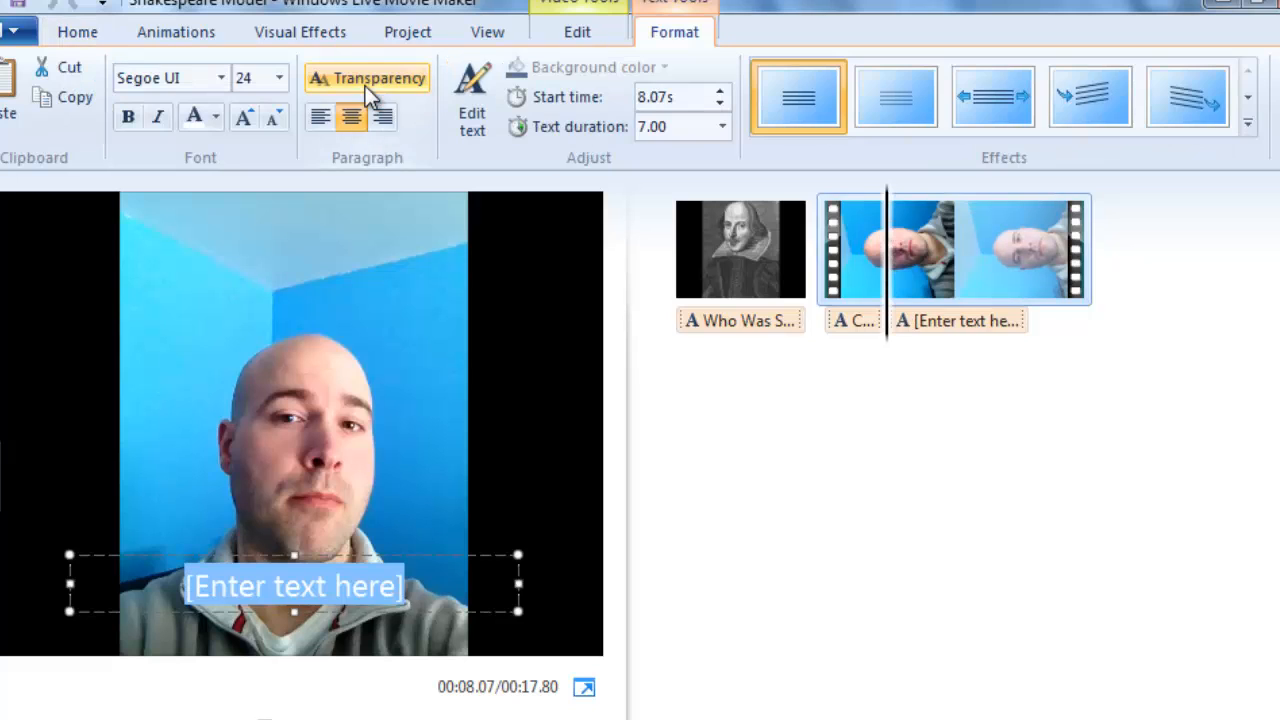
type("Edwa")
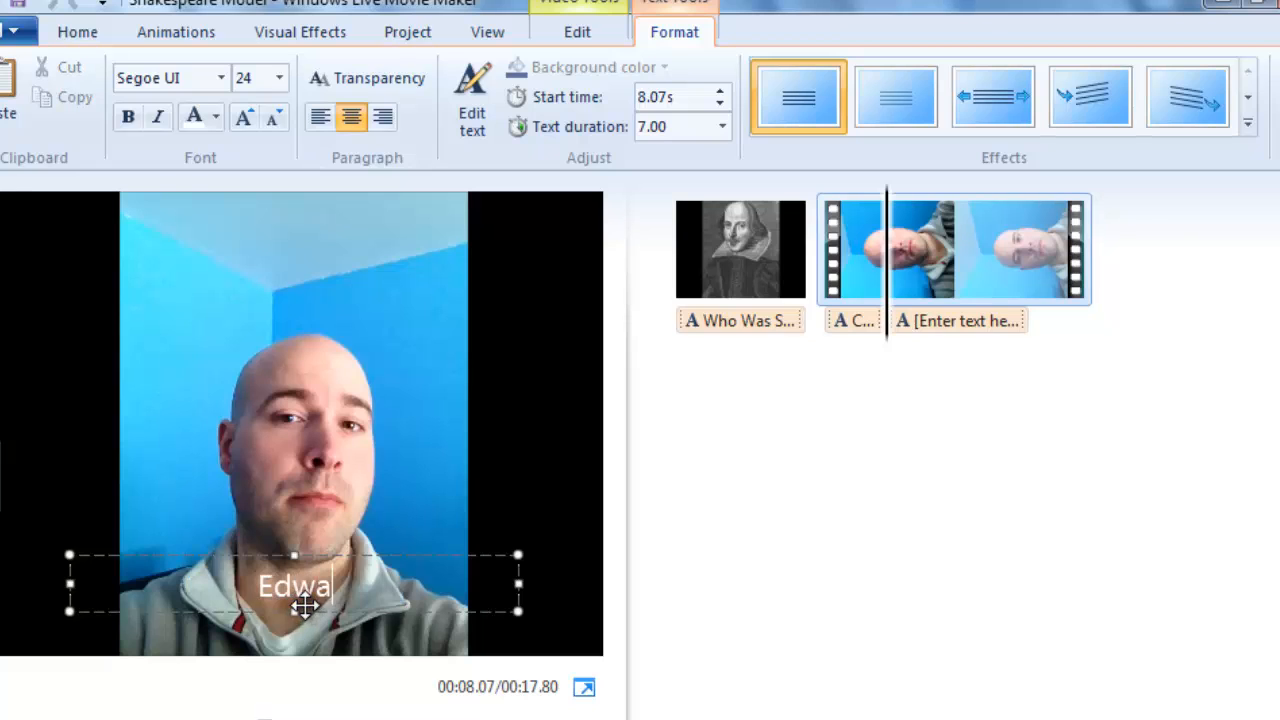
type("rd DeVere?")
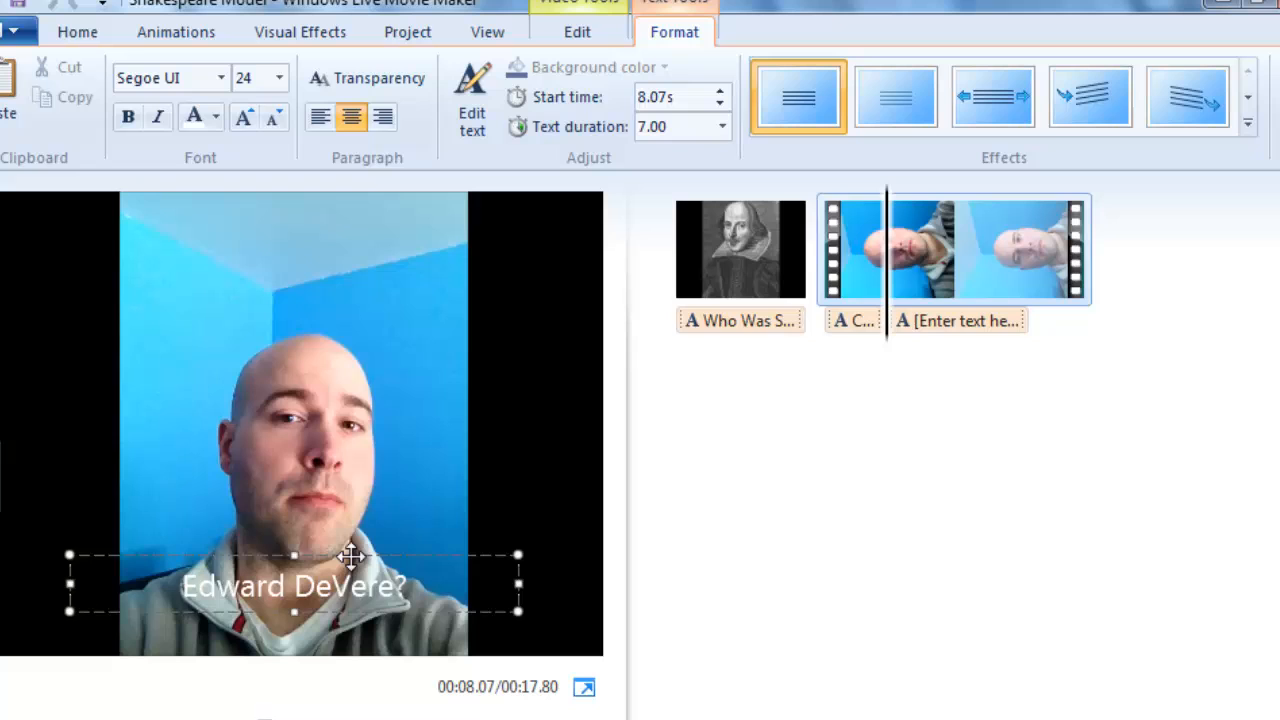
Move the "Edward DeVere?" caption above the man's head and change its font color to Automatic black.
left_click_drag(350, 556, 354, 240)
left_click_drag(418, 276, 200, 286)
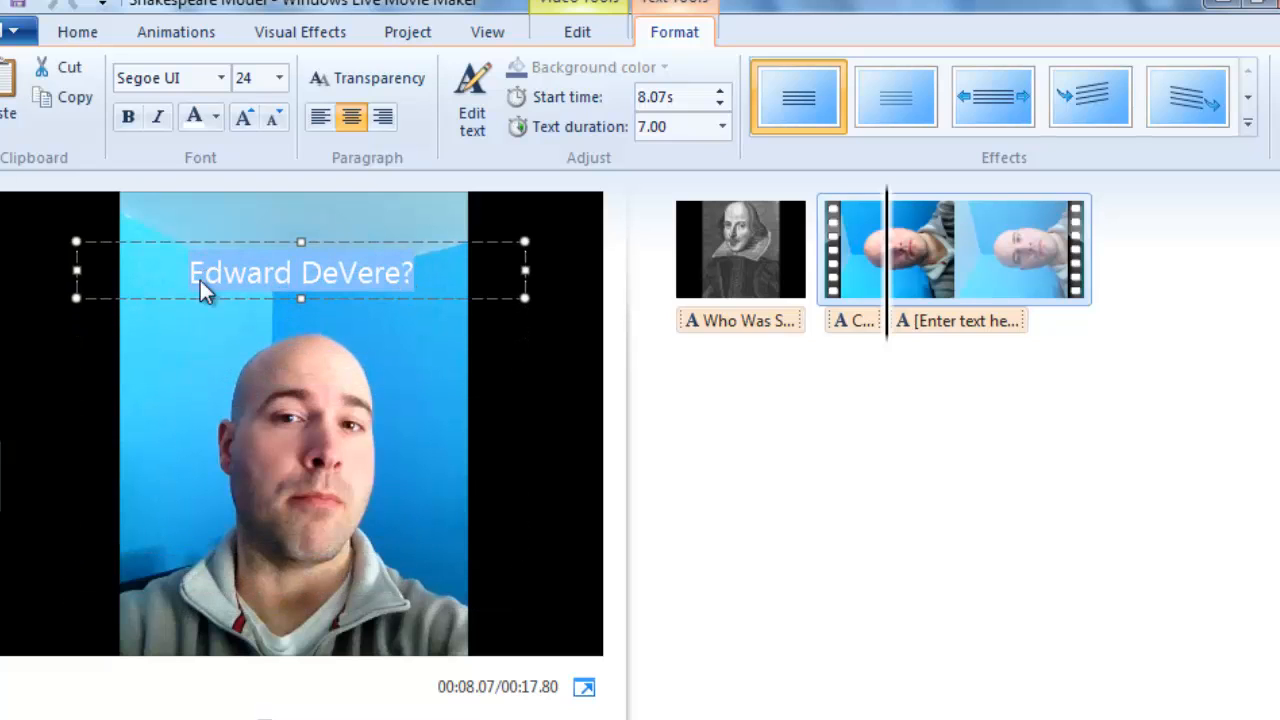
left_click(217, 116)
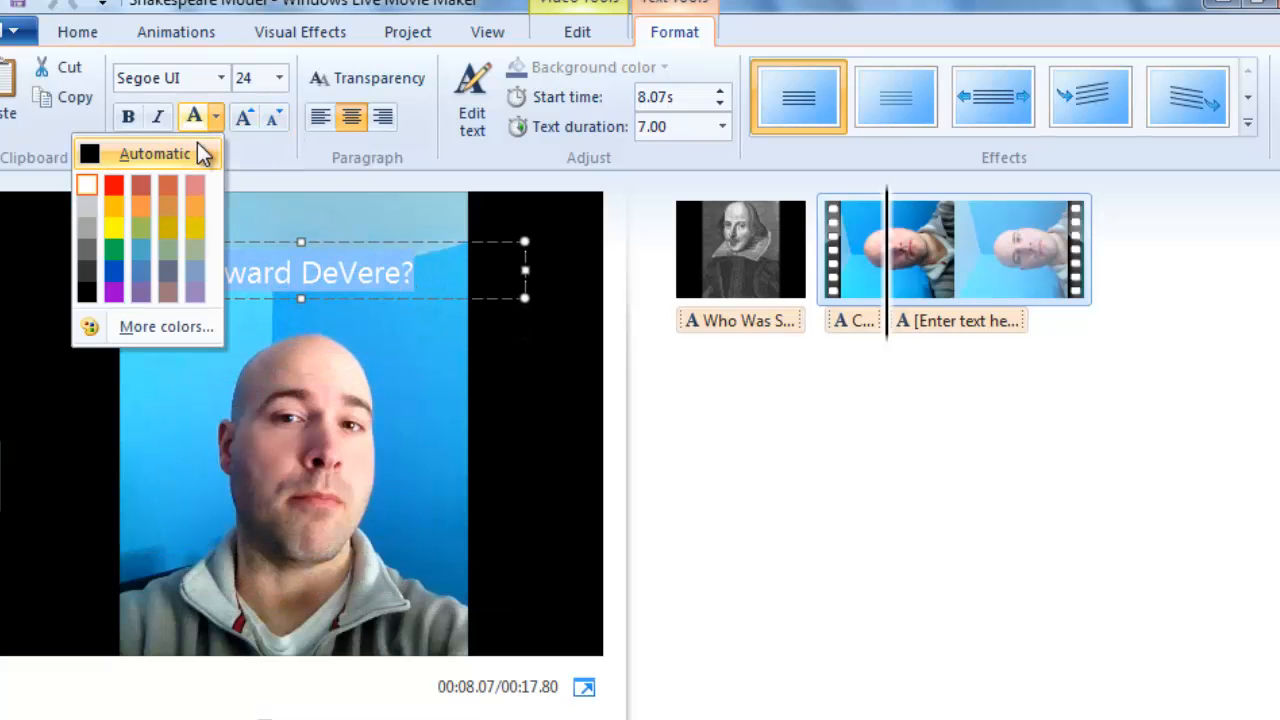
left_click(197, 145)
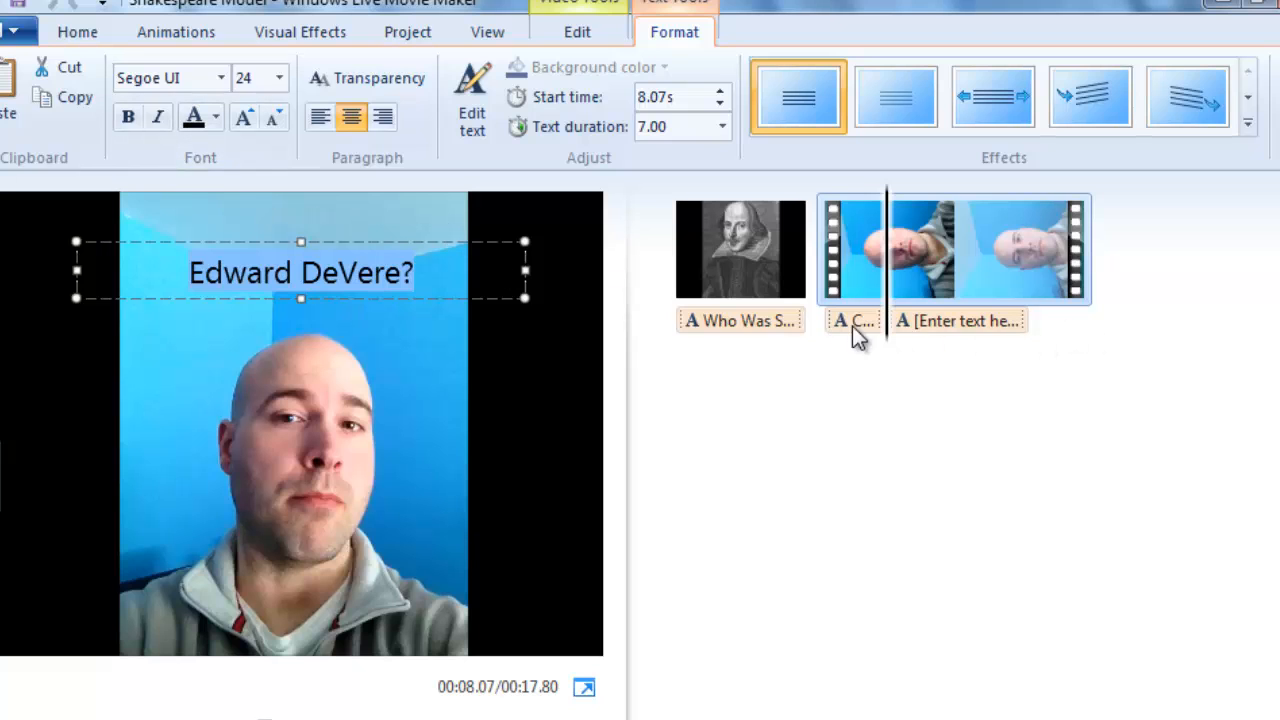
Set the text duration of the "Edward DeVere?" caption to 4.00 seconds.
left_click(722, 127)
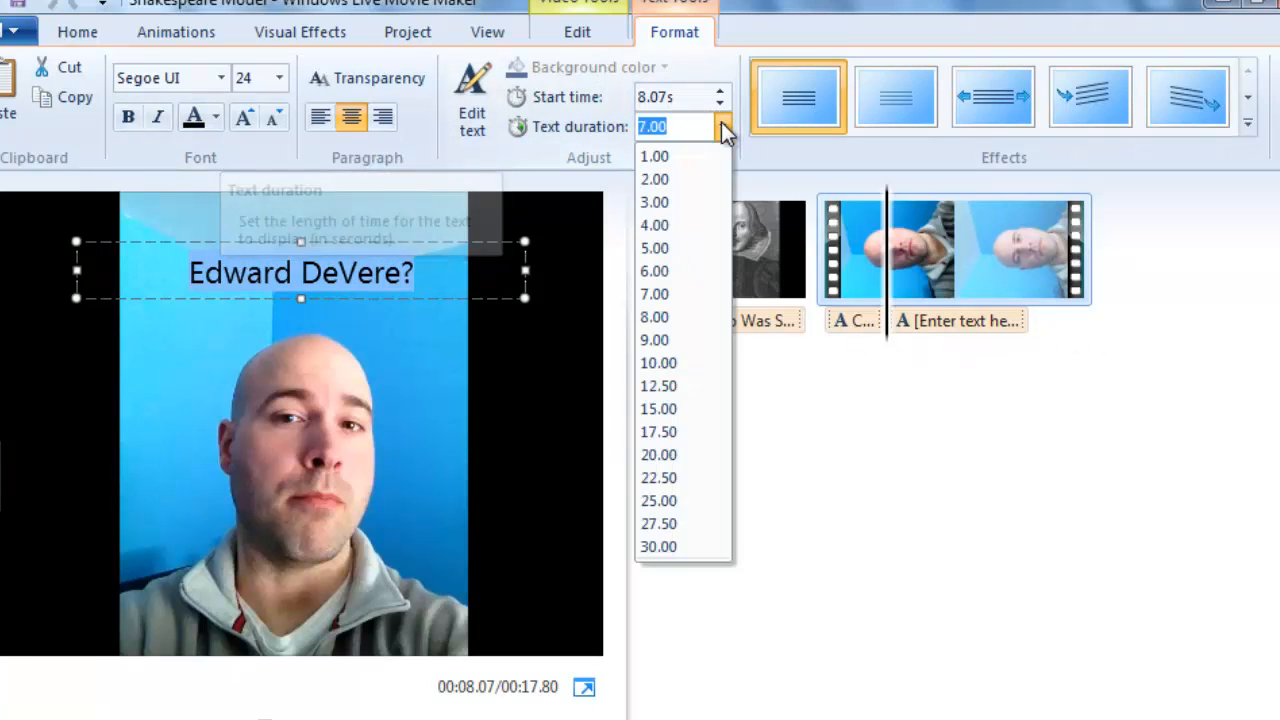
left_click(705, 207)
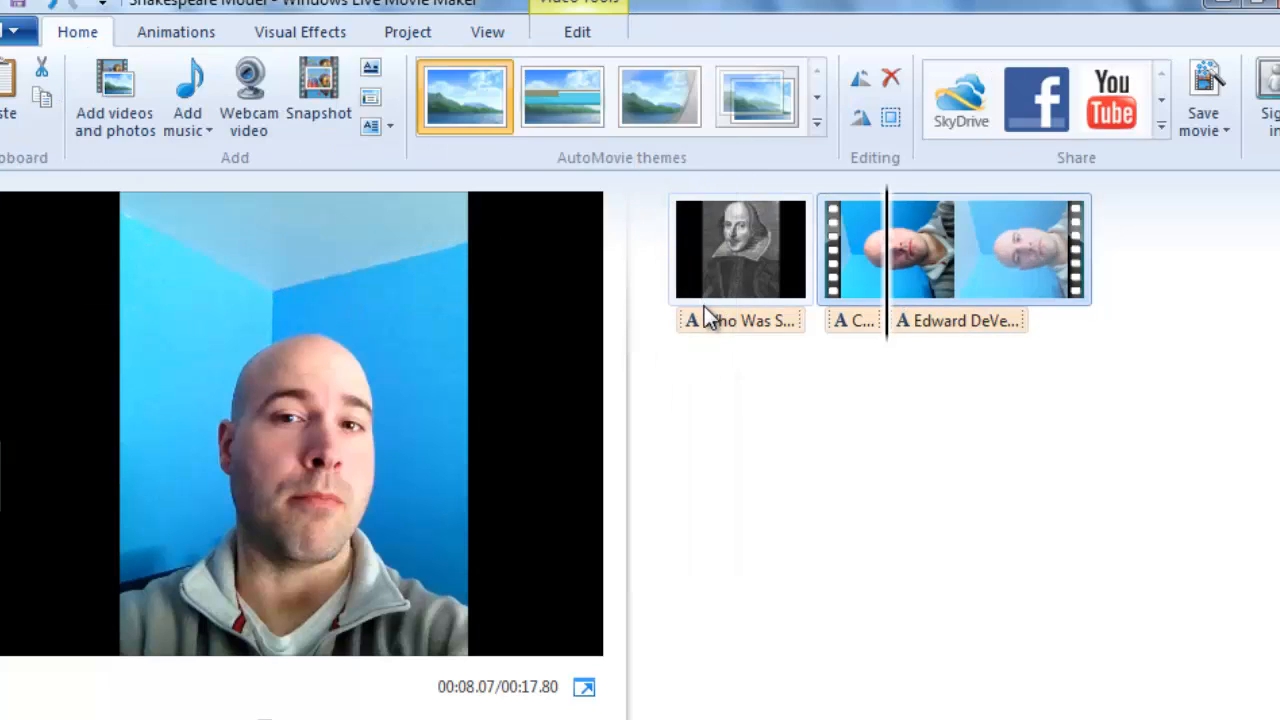
left_click(912, 321)
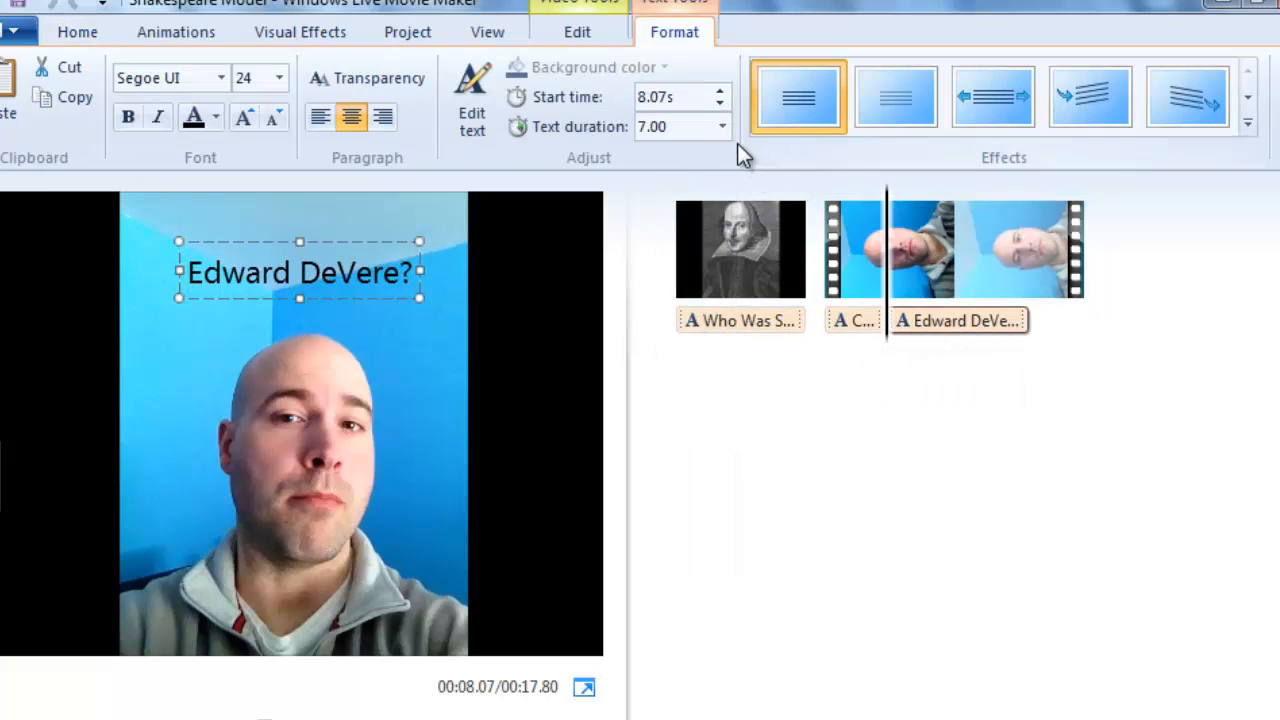
left_click(723, 128)
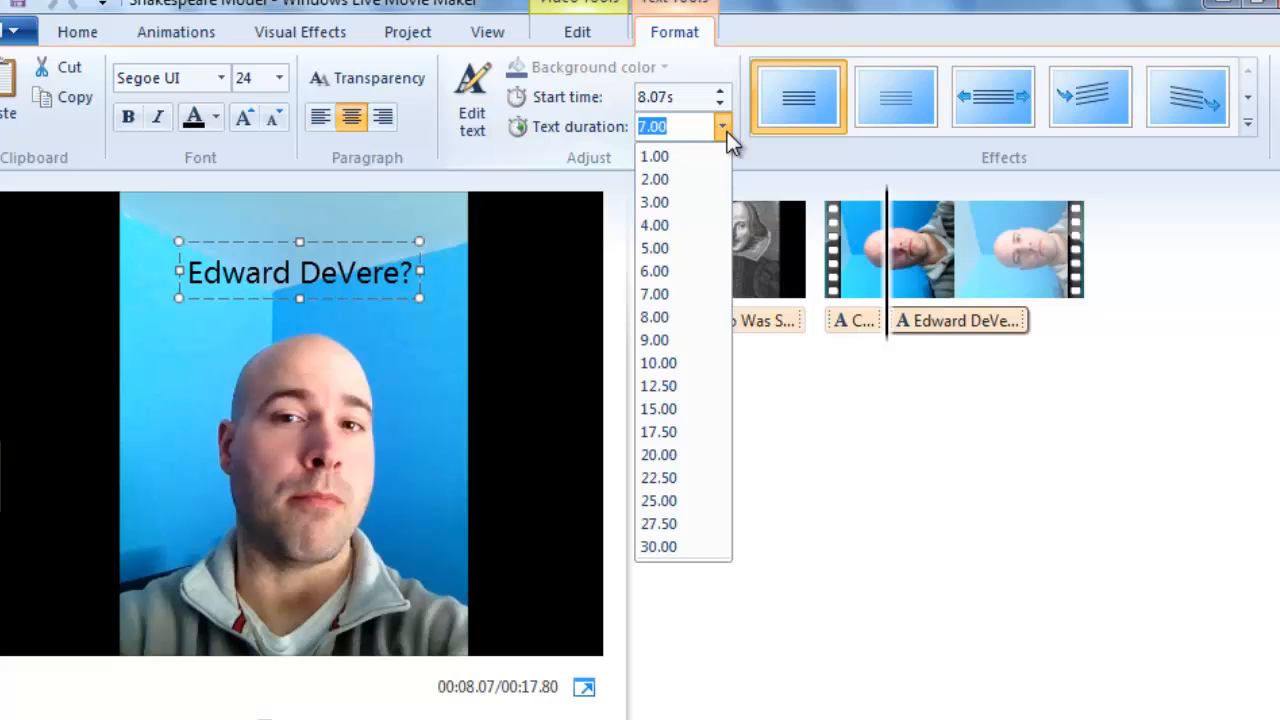
left_click(688, 226)
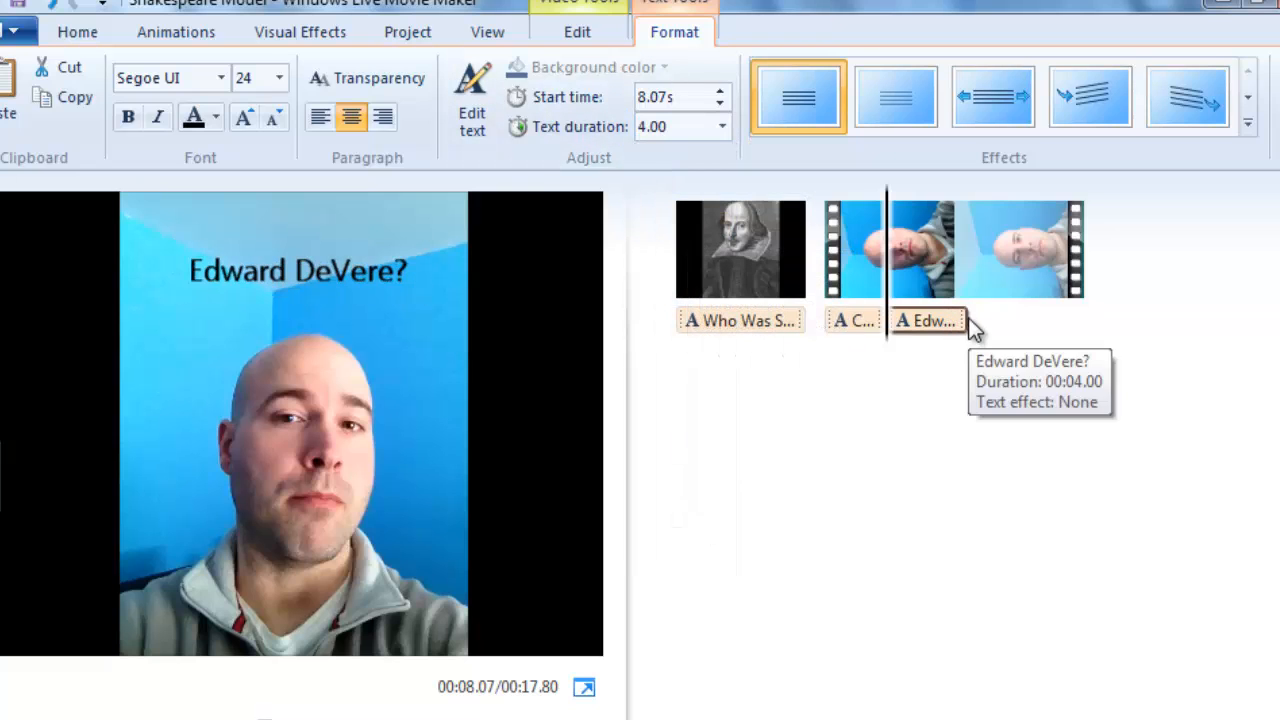
Try to add a third caption right at the end of the "Edward DeVere?" caption.
left_click_drag(891, 245, 967, 246)
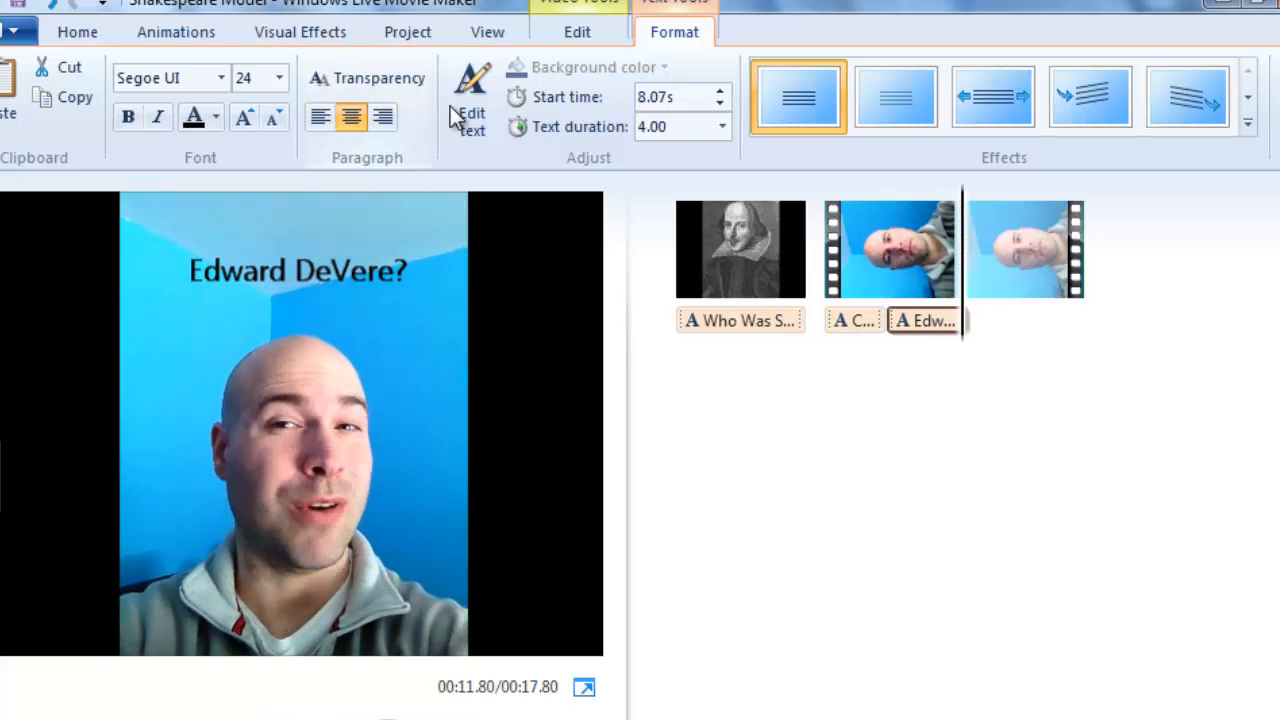
left_click(90, 32)
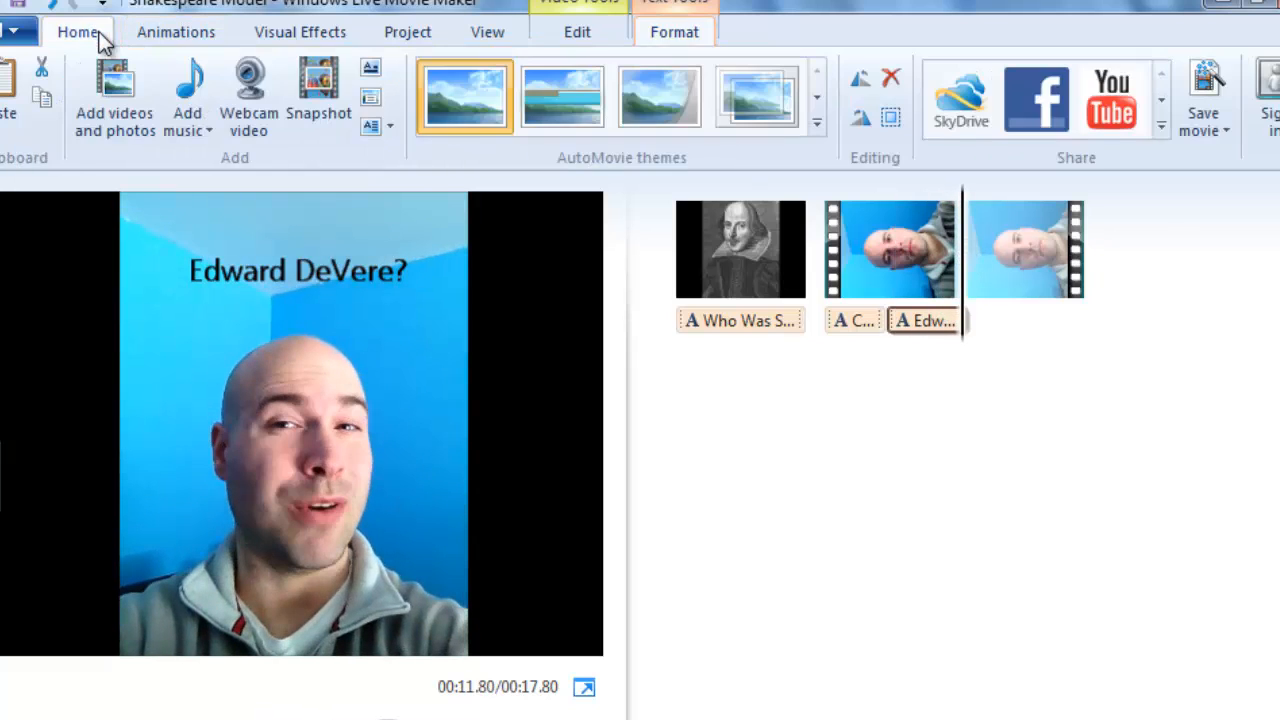
left_click(366, 95)
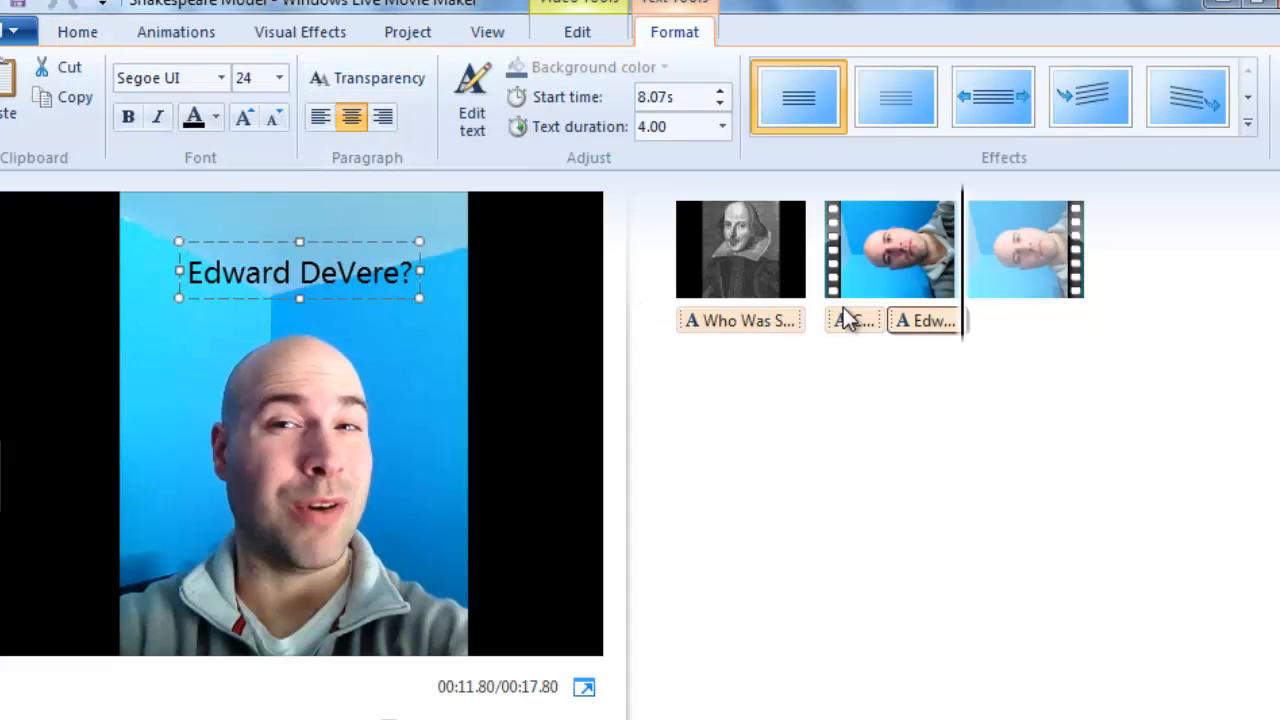
left_click(407, 315)
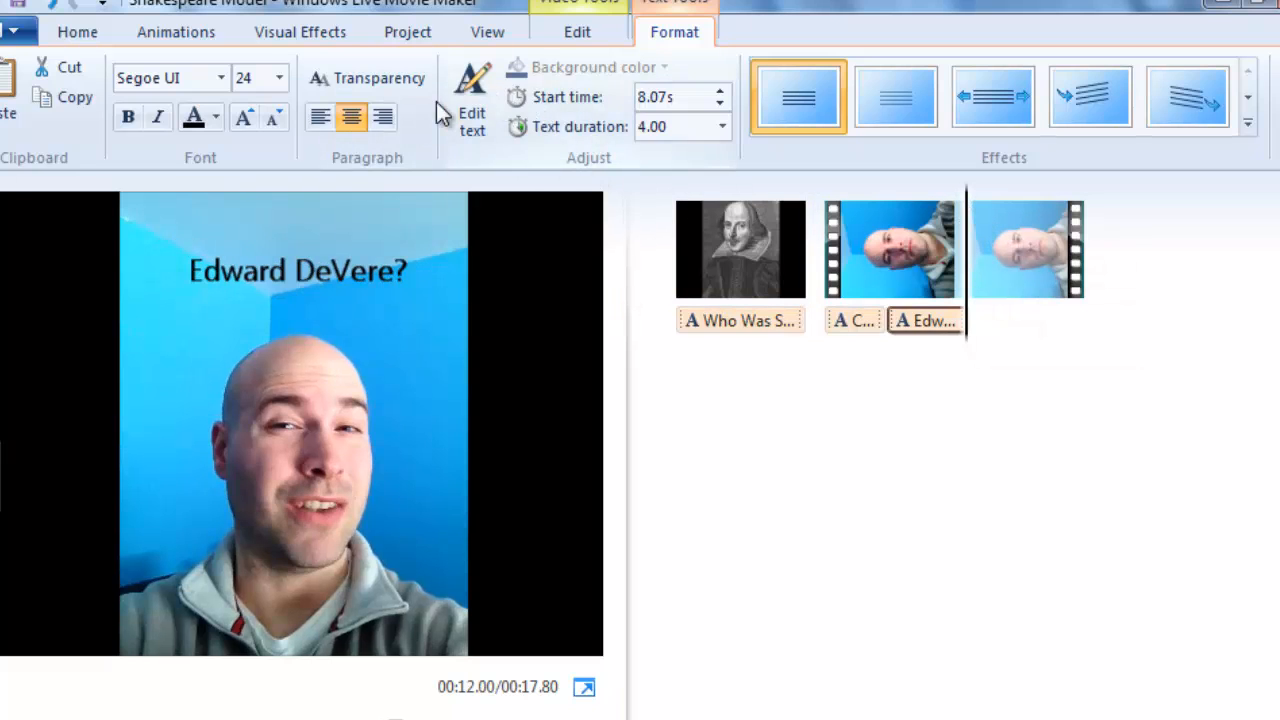
left_click(62, 35)
left_click(411, 318)
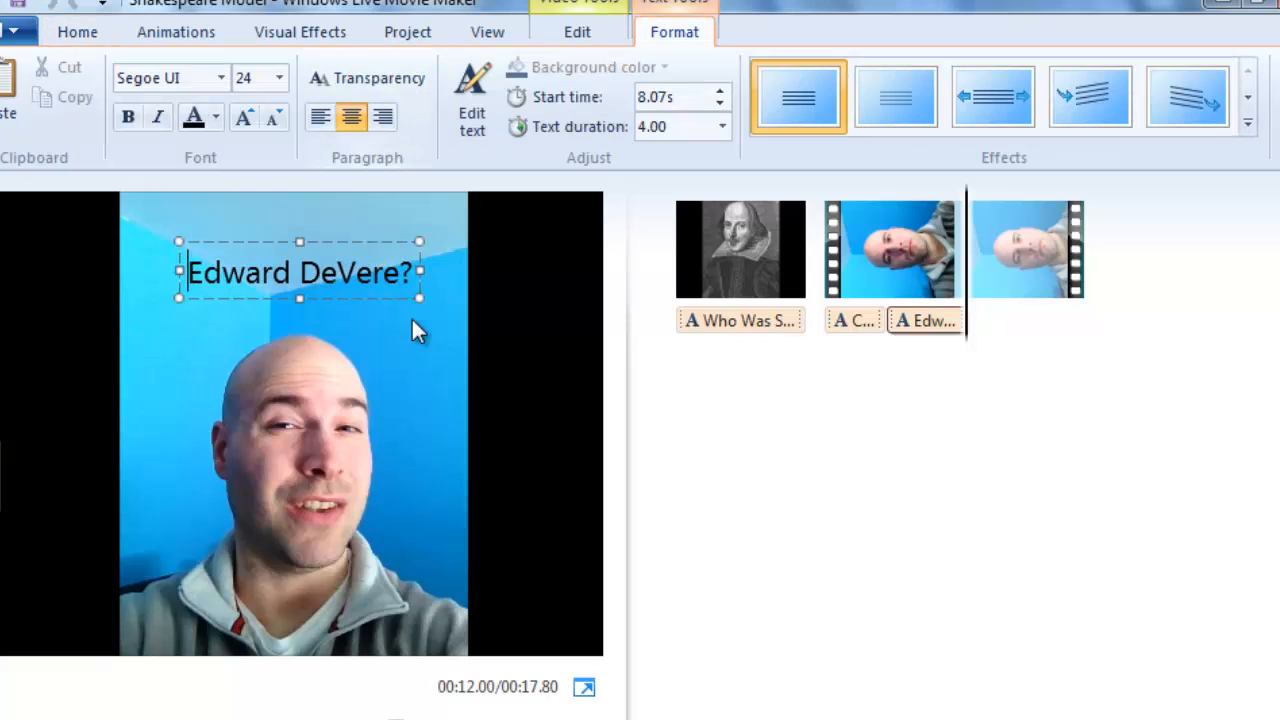
Add a third caption to the video clip at 12.27s, just past the second caption, reading "Sir Francis Bacon".
left_click(972, 286)
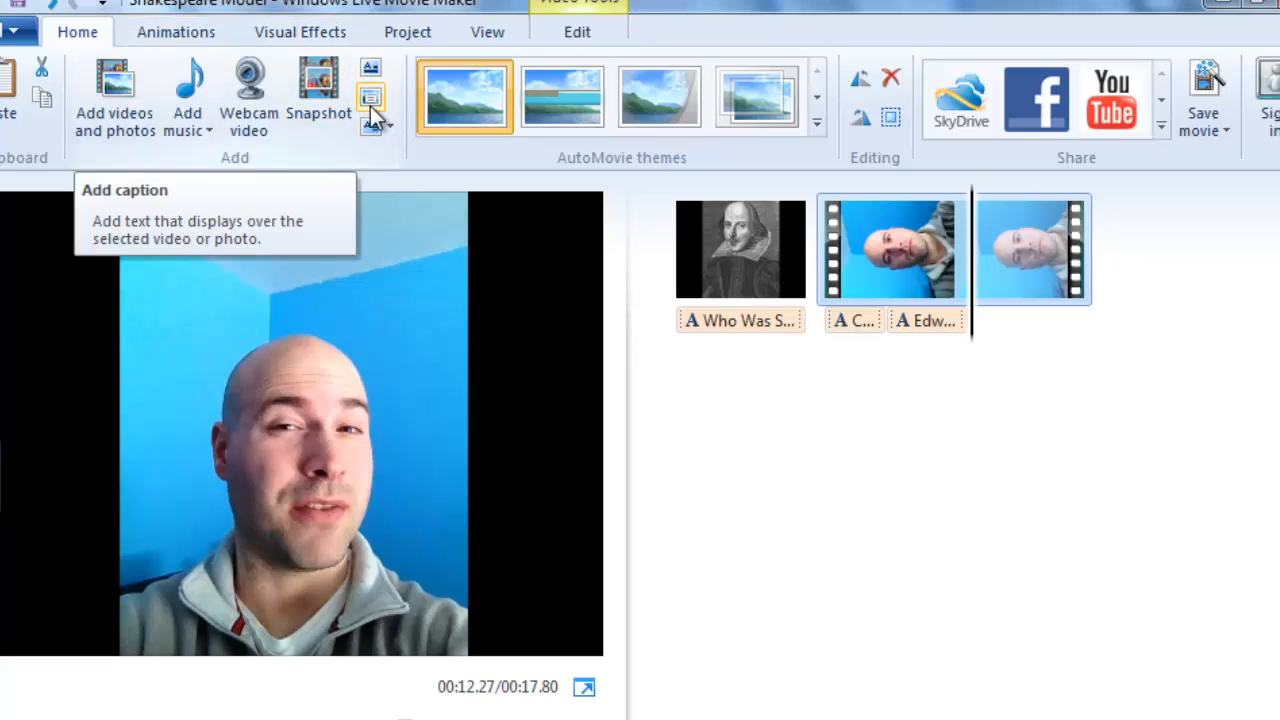
left_click(371, 110)
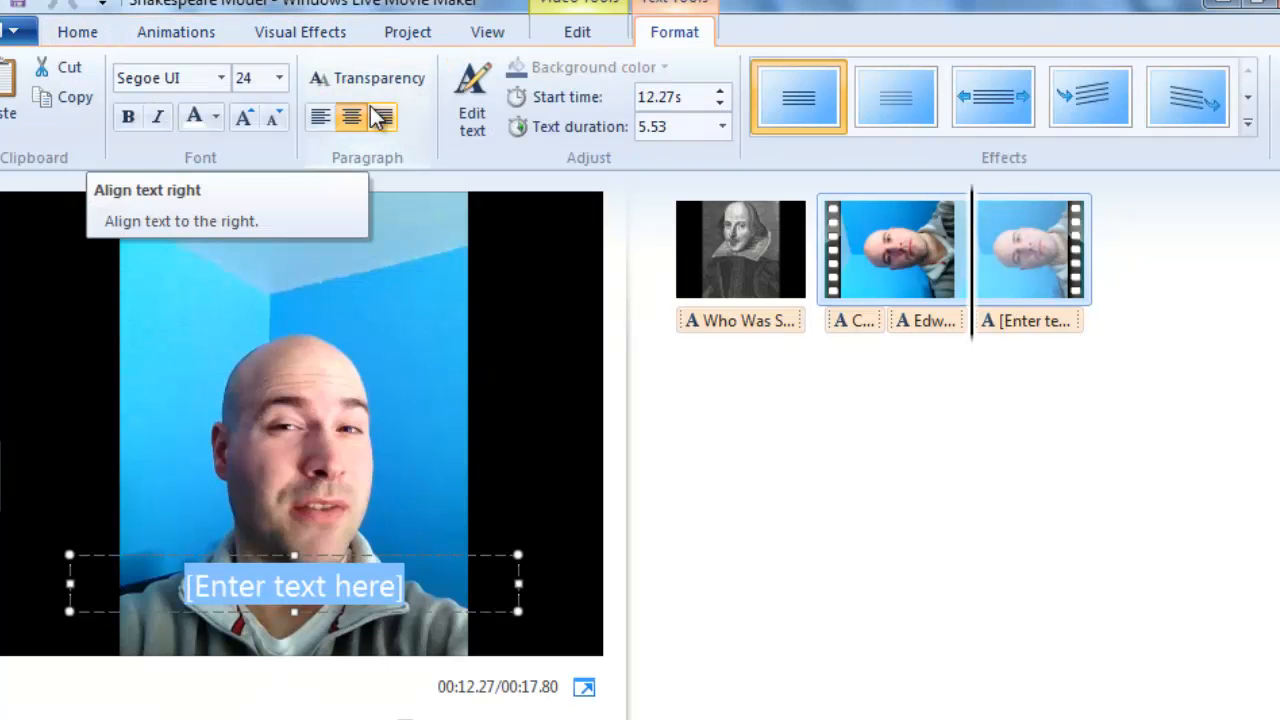
type("Sir Fr")
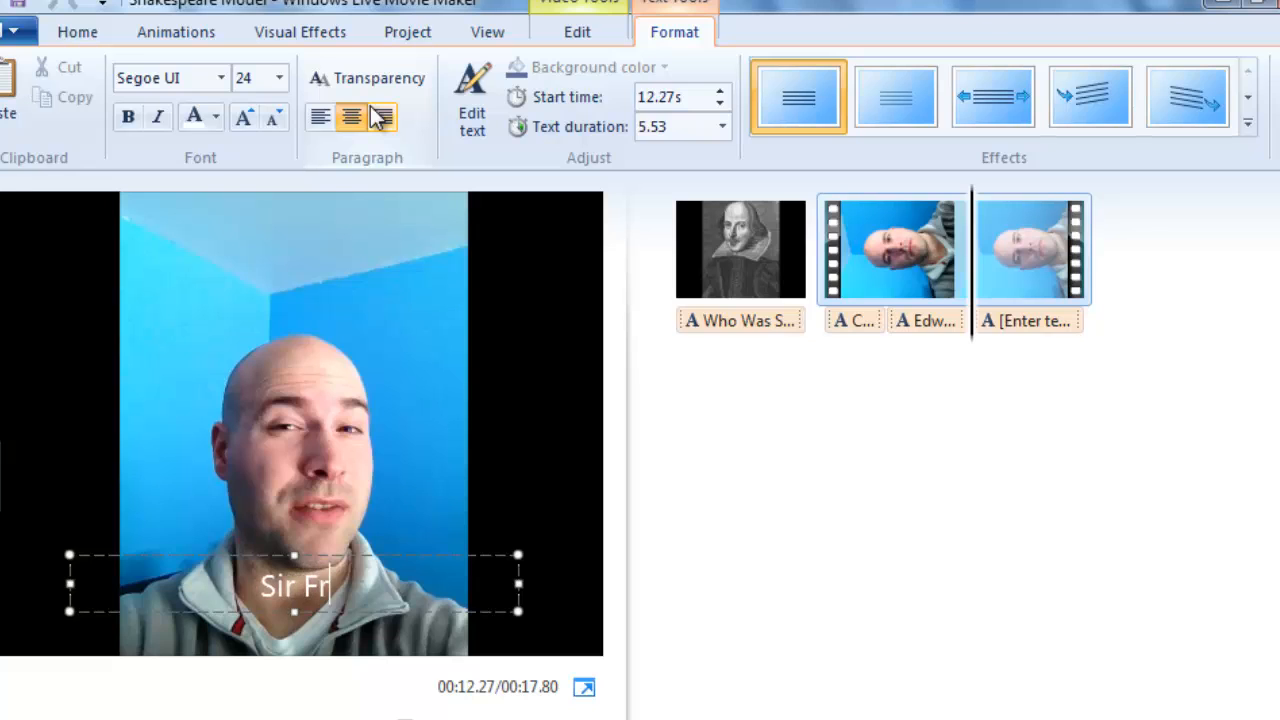
type("ancis Bacon")
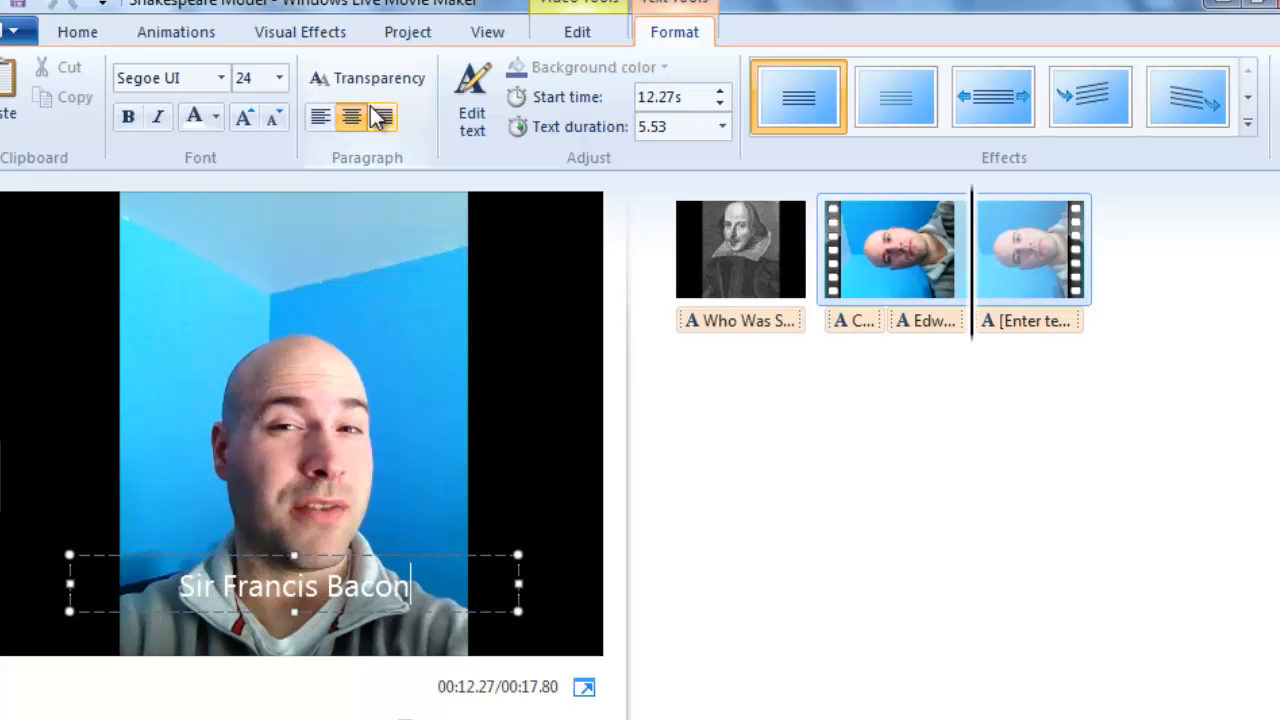
Change the "Sir Francis Bacon" caption's font color to black and move it above the man's head.
left_click_drag(418, 588, 188, 590)
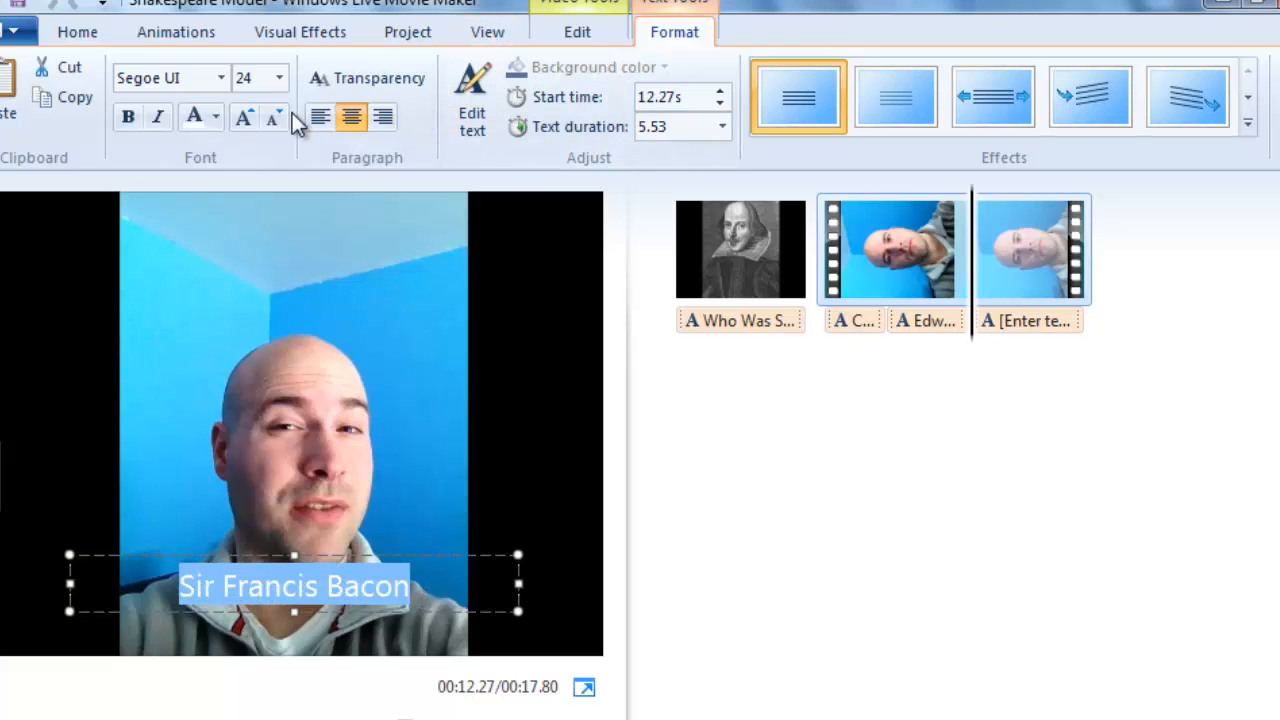
left_click(215, 117)
left_click(157, 245)
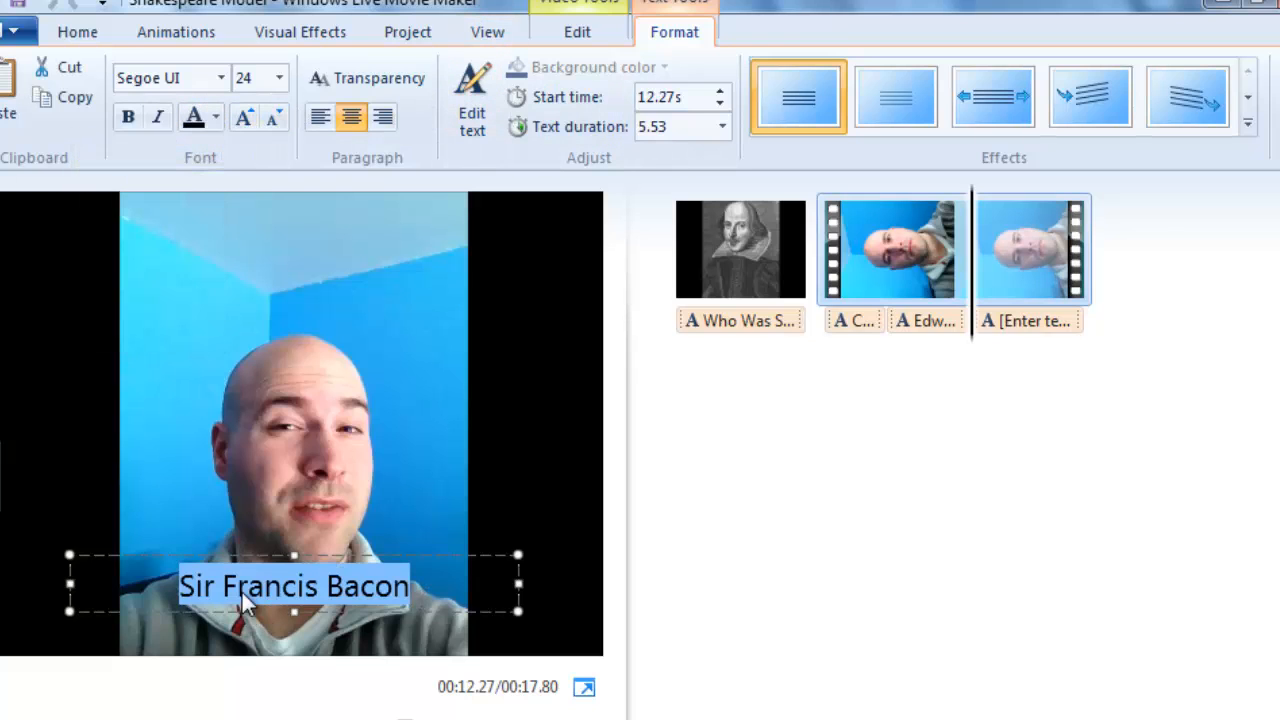
left_click_drag(240, 560, 246, 257)
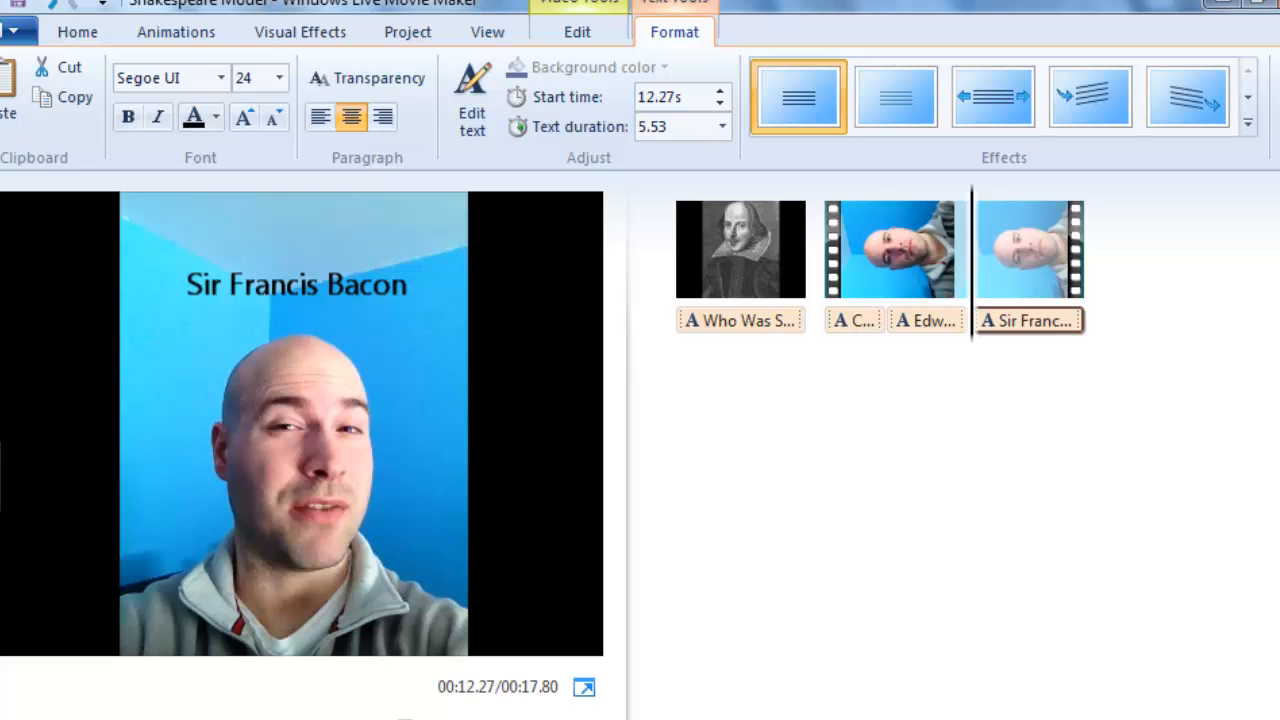
Play the movie from the Shakespeare photo through to the end to check the captions.
left_click(104, 719)
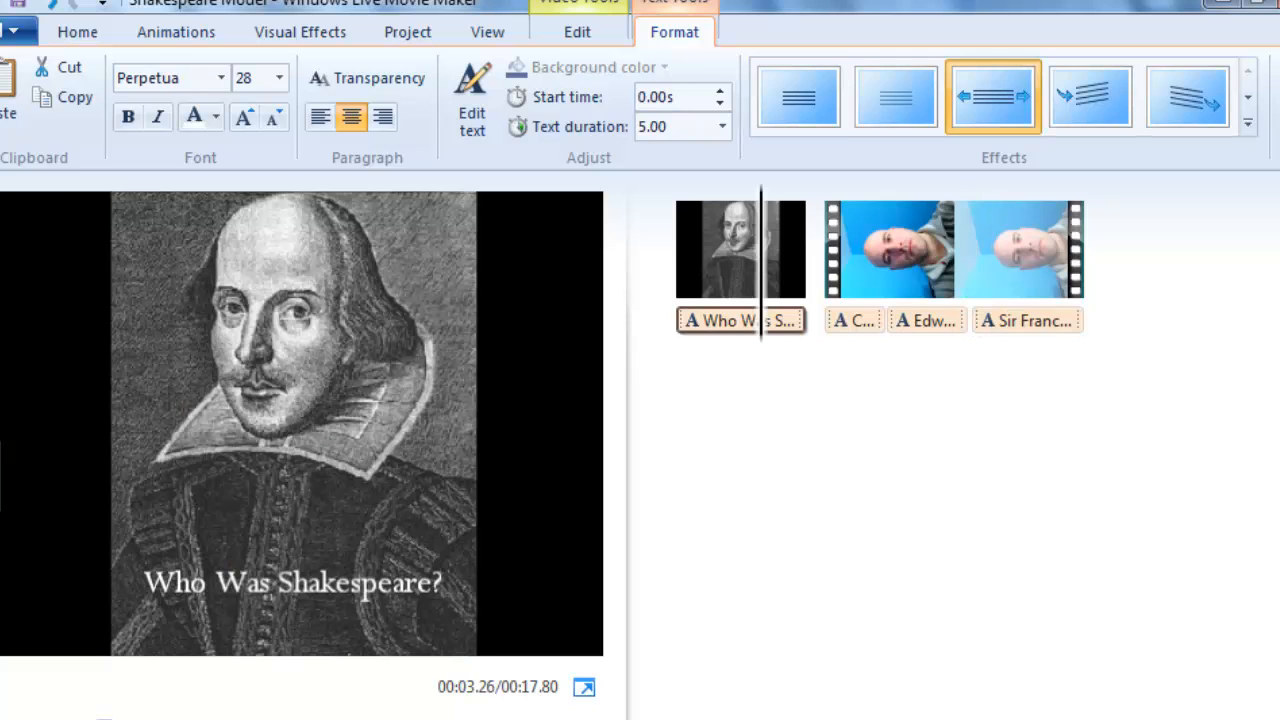
key("space")
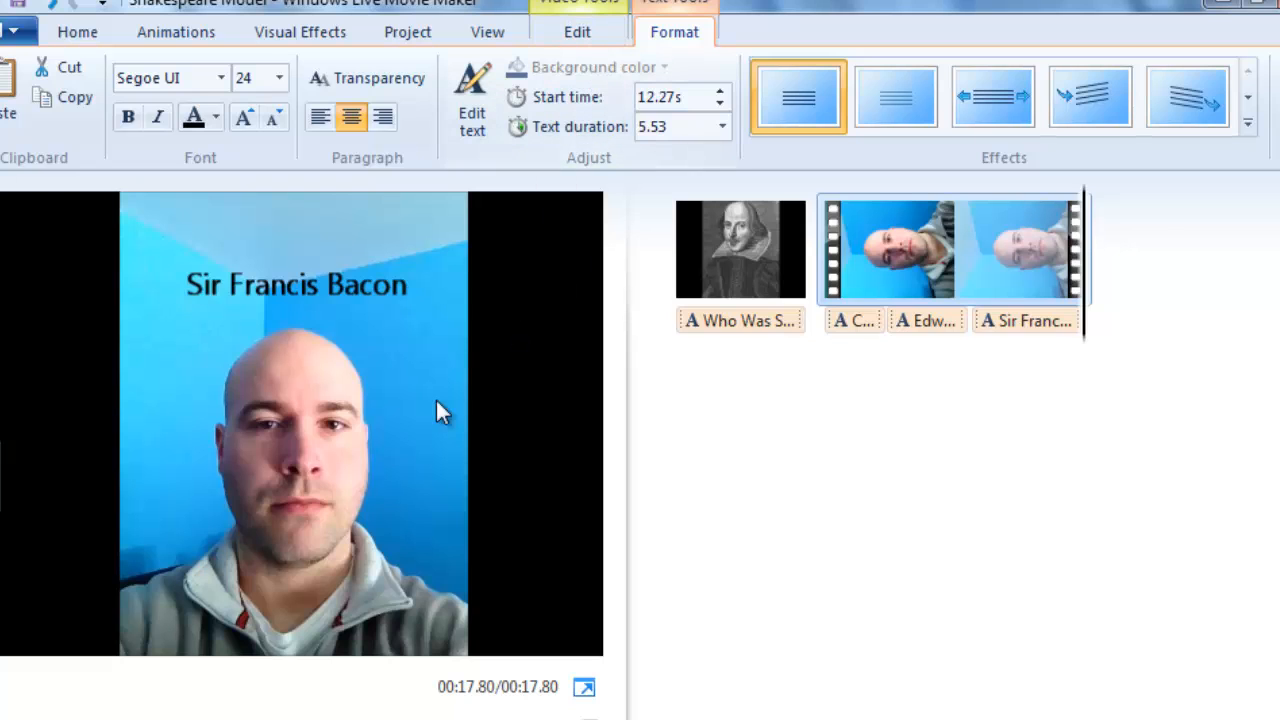
Trim the video clip to a start point of 0.15s, preview its opening, and save the trim.
left_click(918, 220)
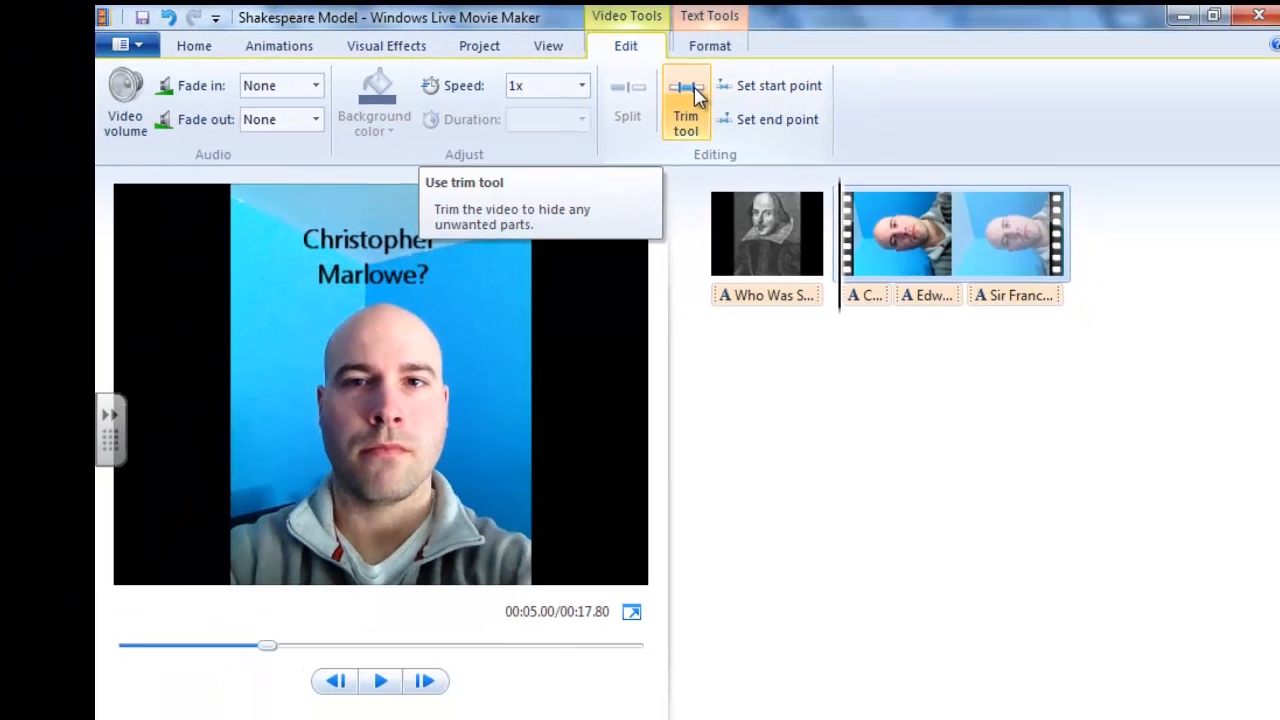
left_click(697, 92)
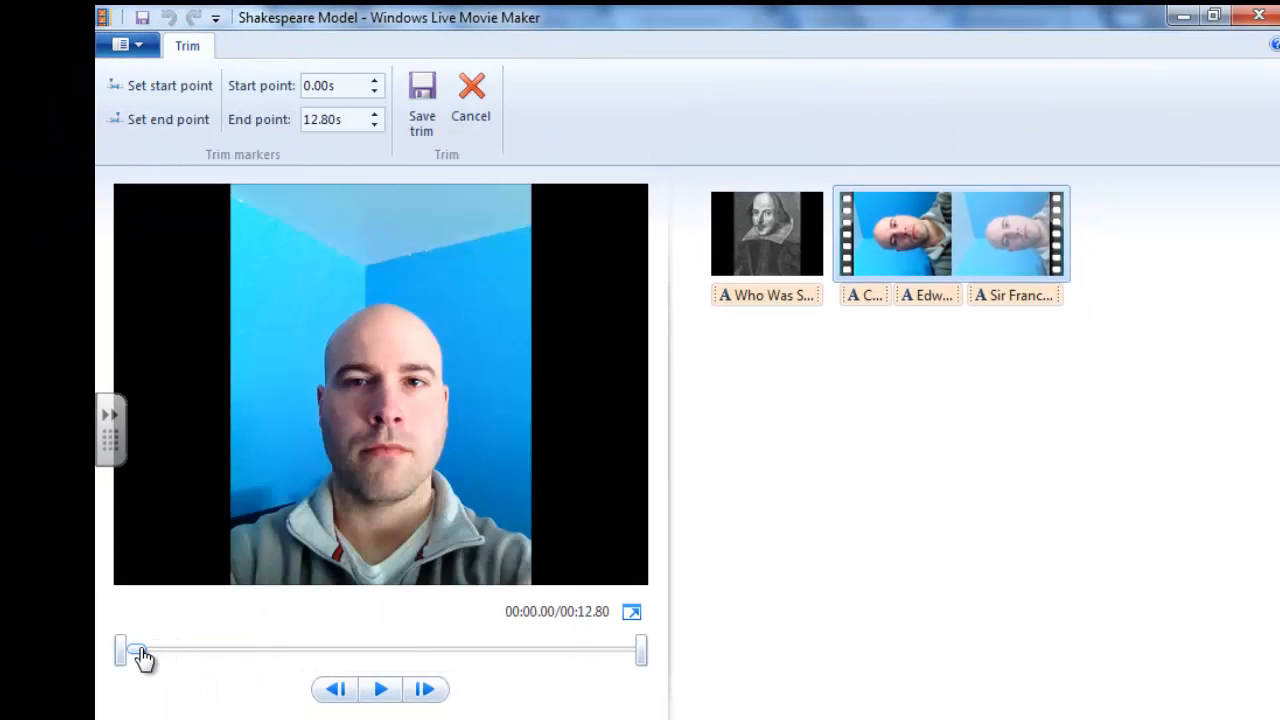
left_click_drag(140, 655, 129, 660)
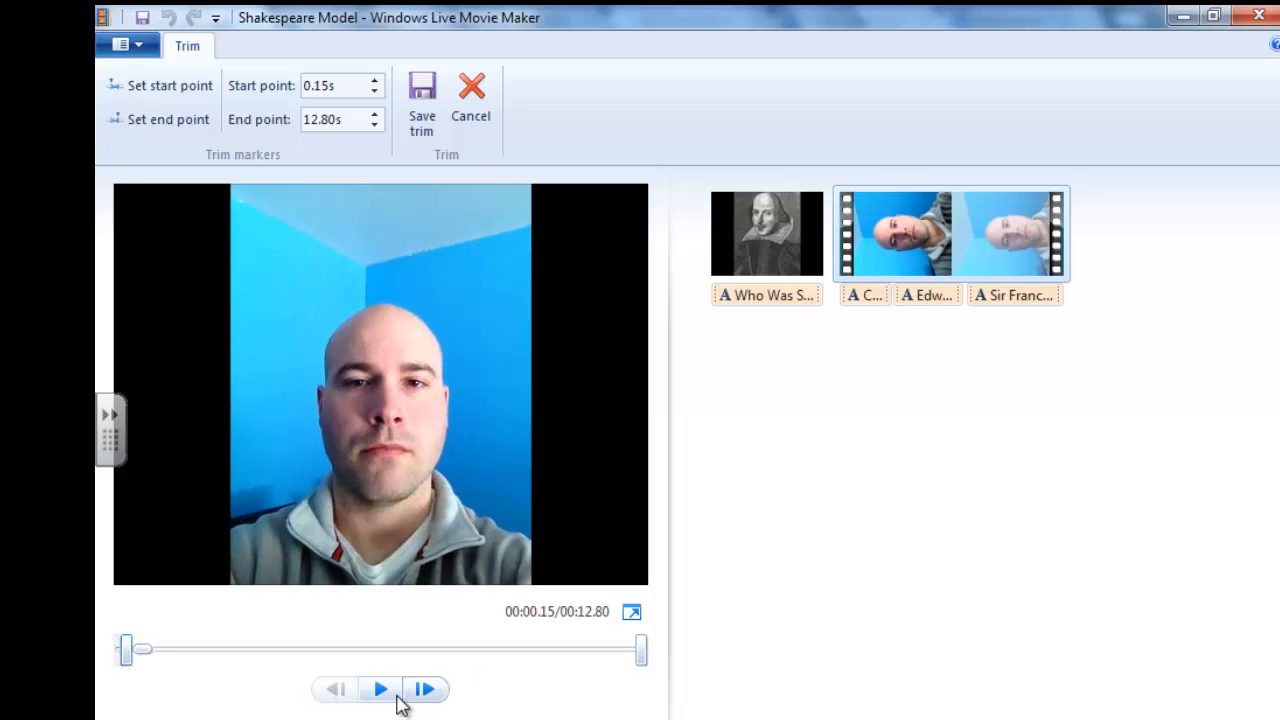
left_click(388, 697)
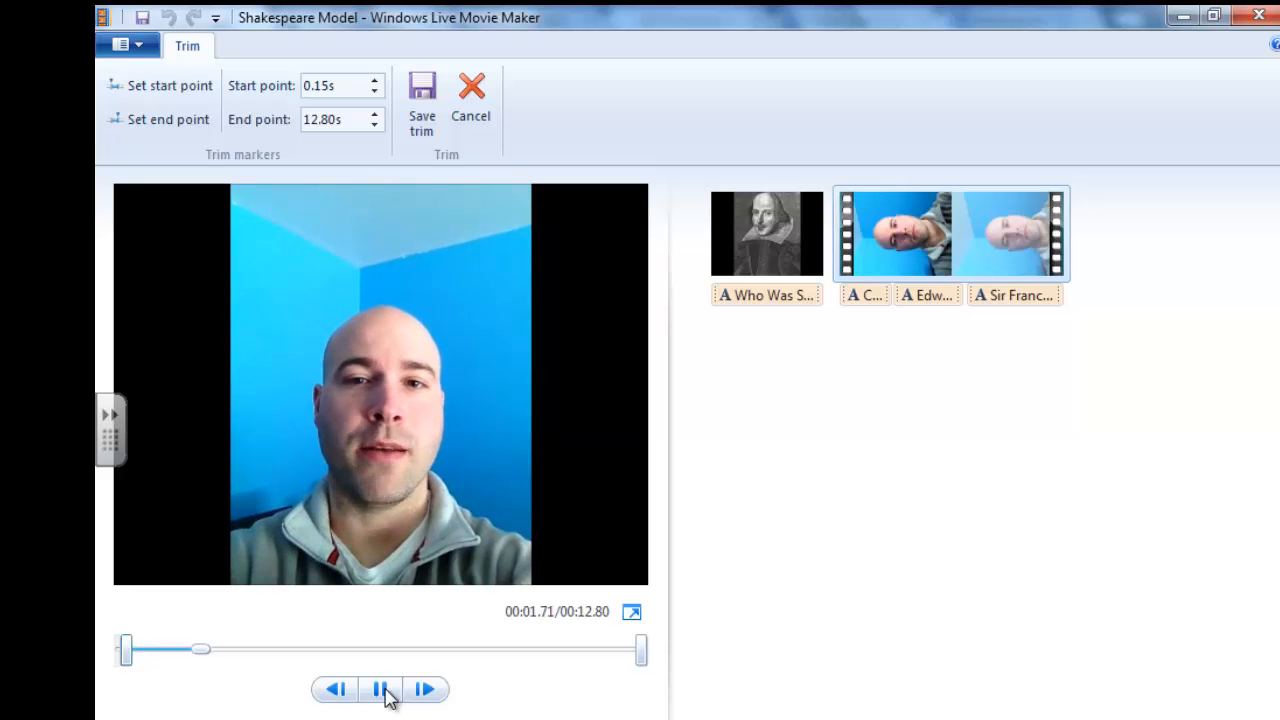
left_click(386, 694)
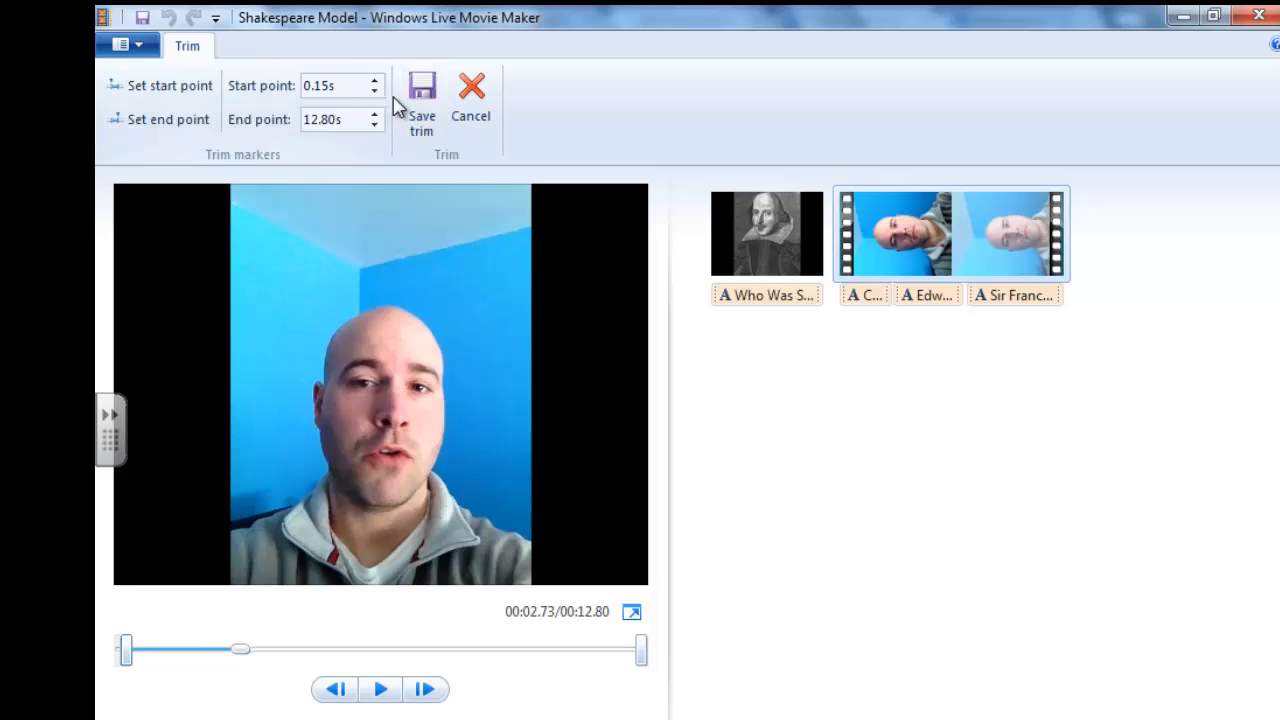
left_click(420, 103)
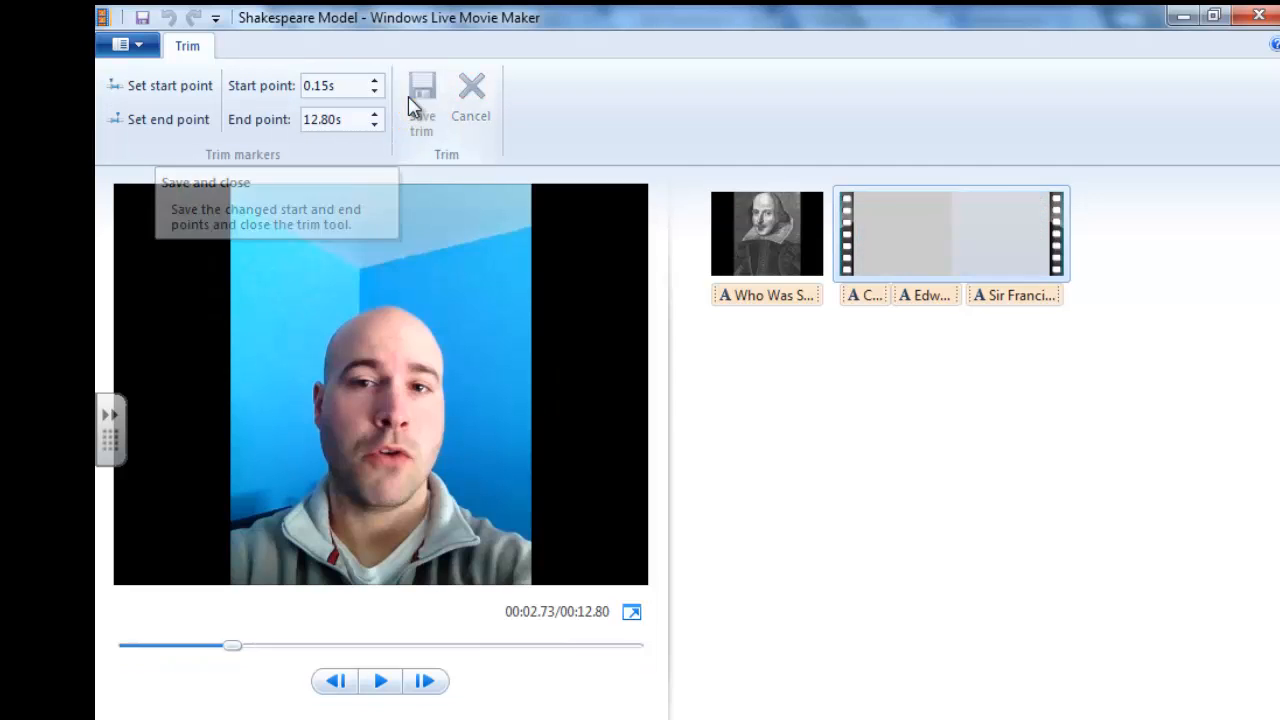
Check the video clip's playback speed options and set its audio fade in and fade out both to Slow.
left_click(712, 50)
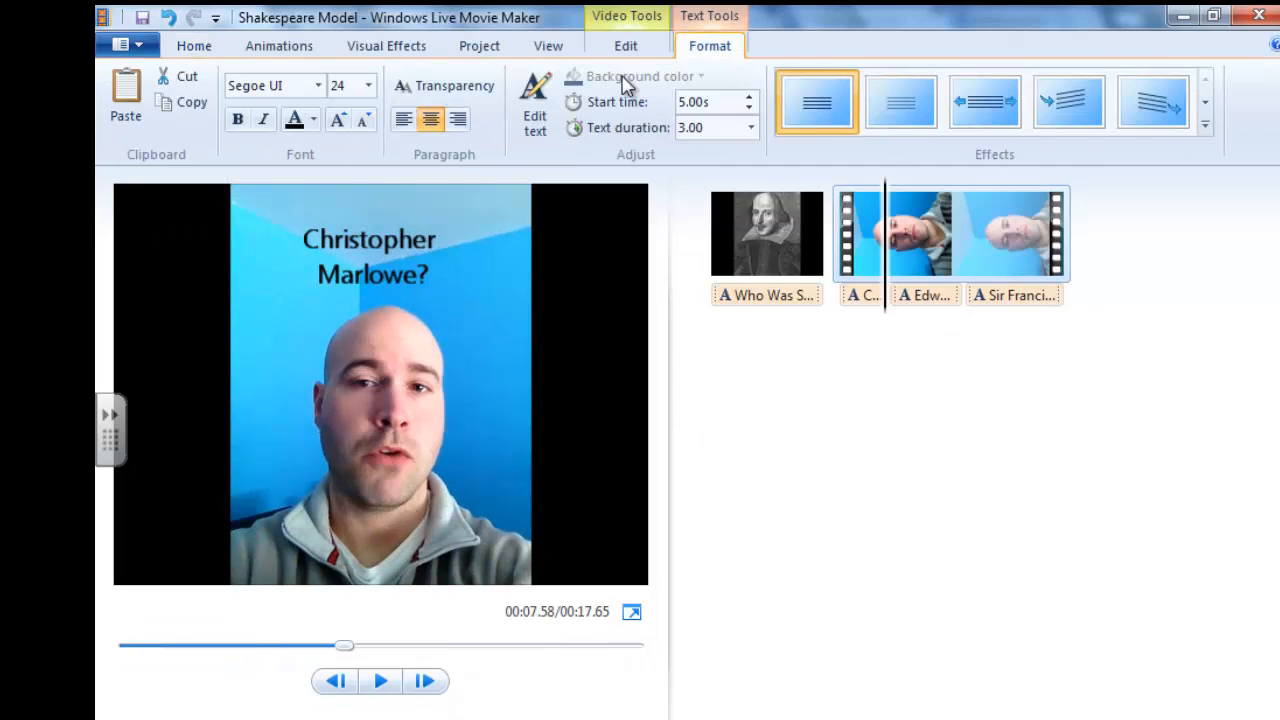
left_click(919, 247)
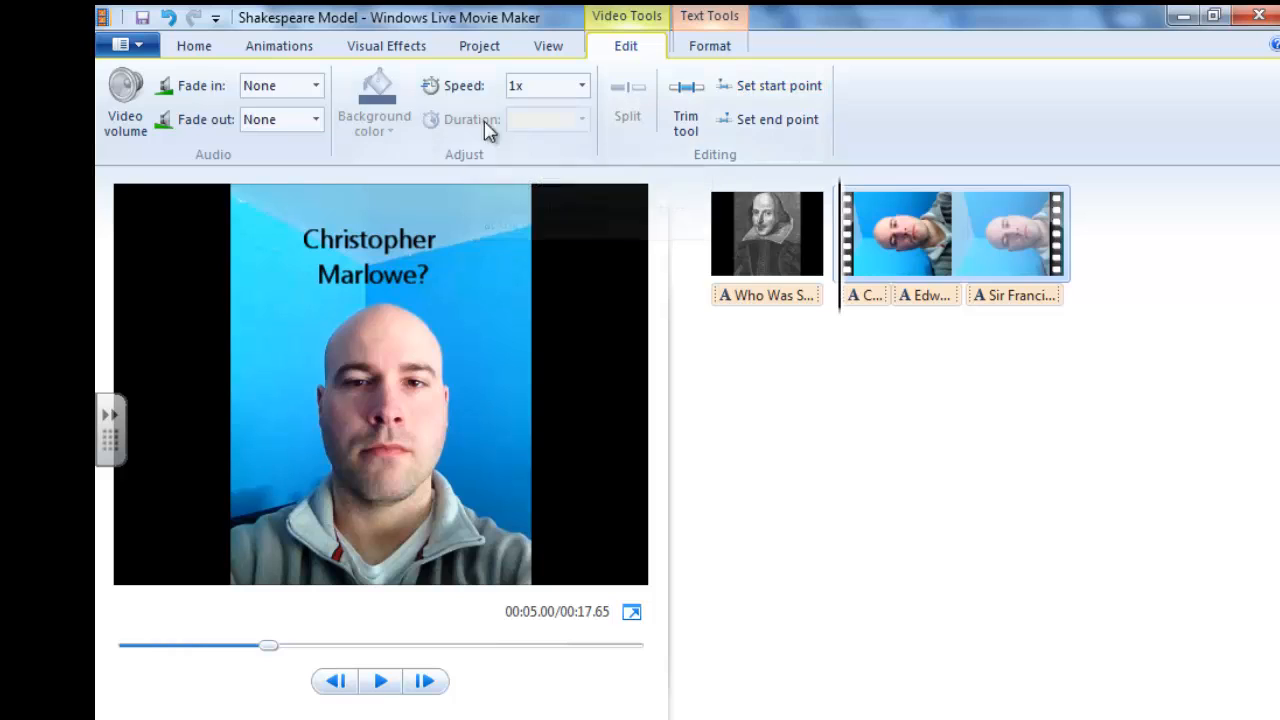
left_click(581, 88)
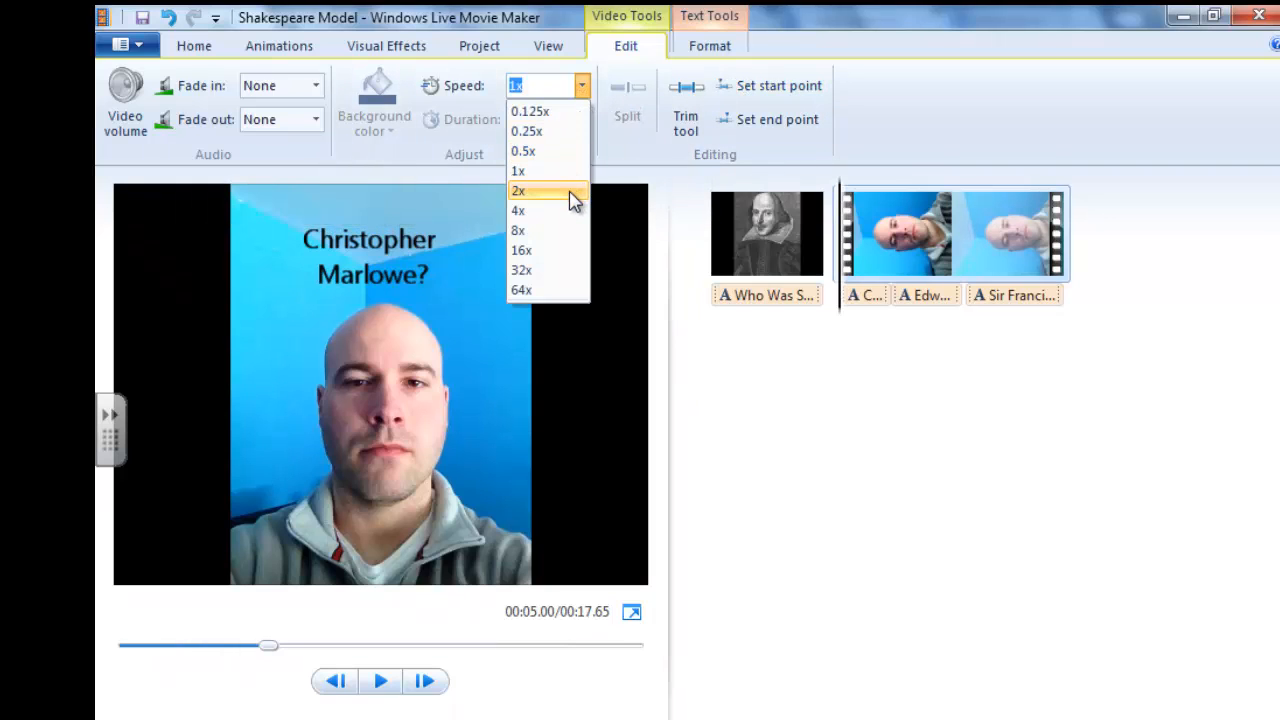
left_click(580, 86)
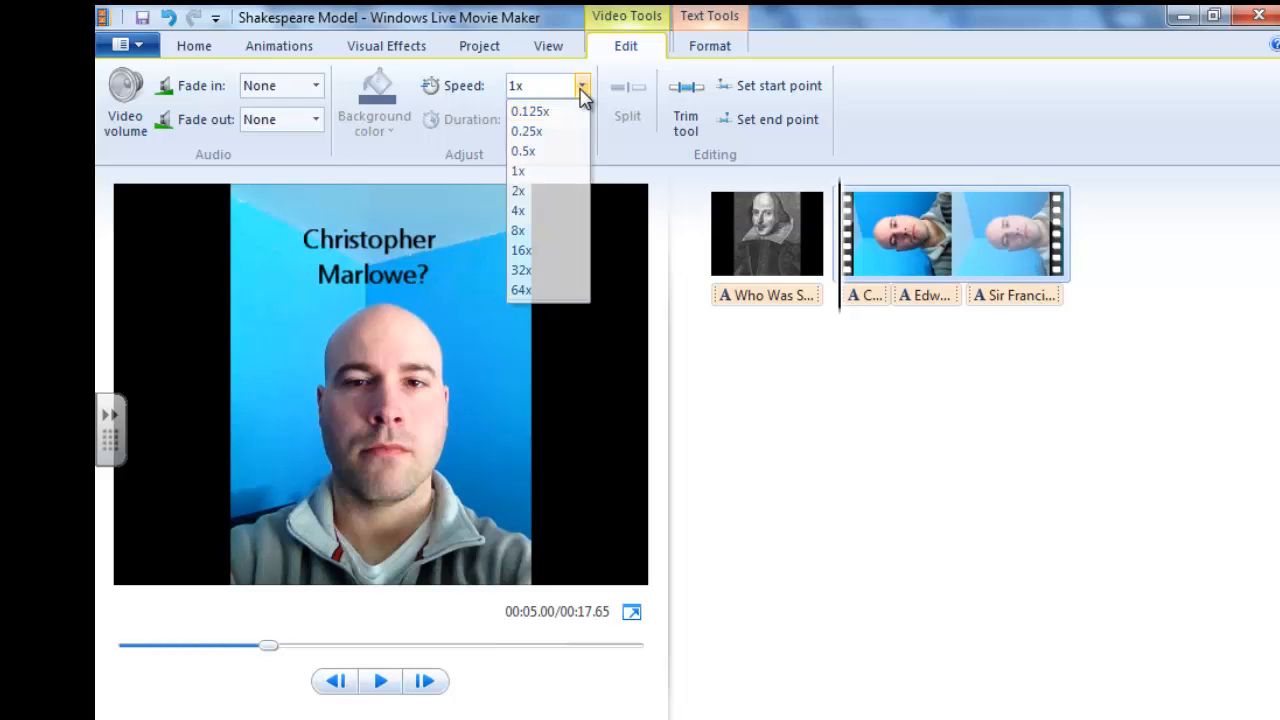
left_click(316, 88)
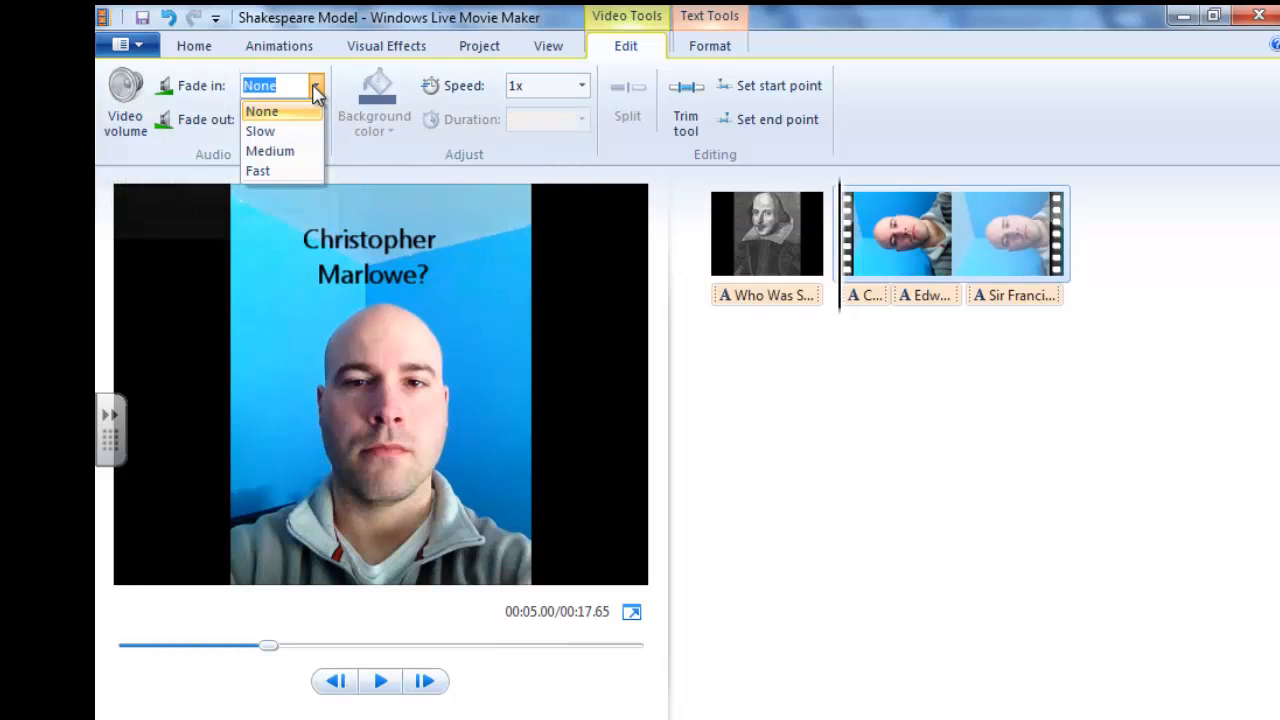
left_click(300, 132)
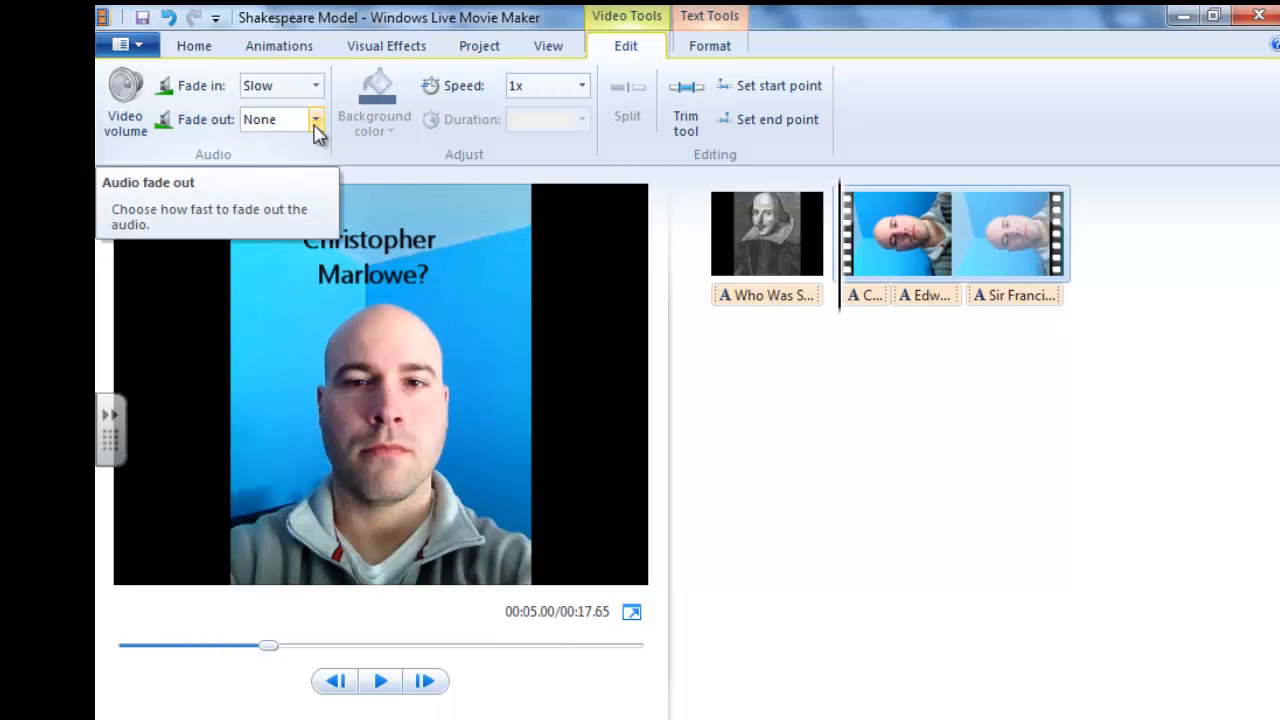
left_click(316, 122)
left_click(309, 167)
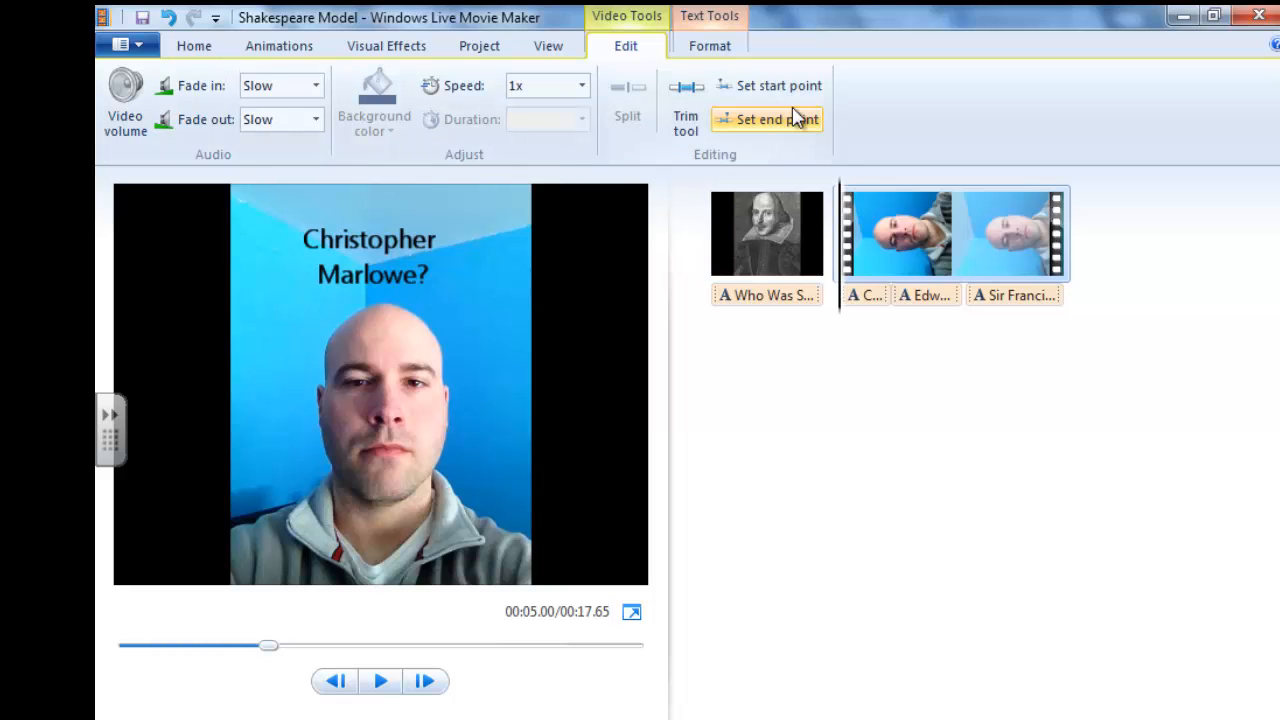
Split the video clip at 8.56s in the "Edward DeVere?" caption and again at 13.24s in the "Sir Francis Bacon" caption.
left_click(705, 48)
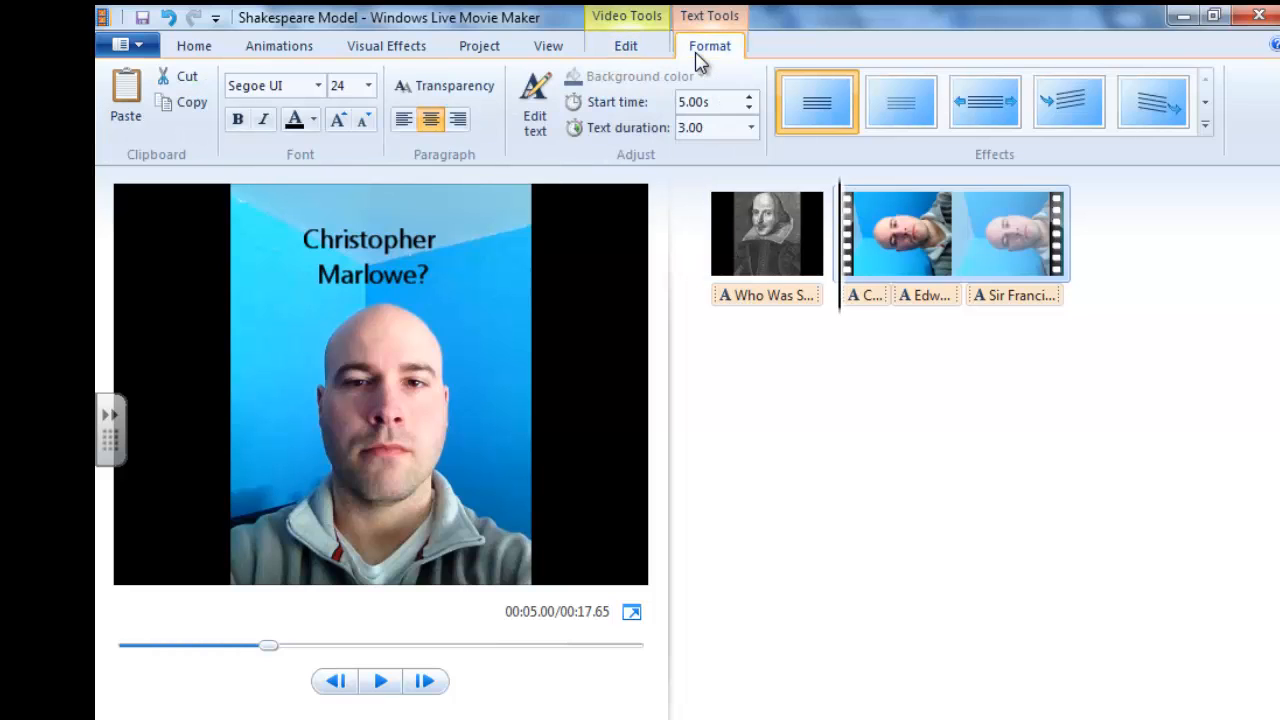
left_click(953, 272)
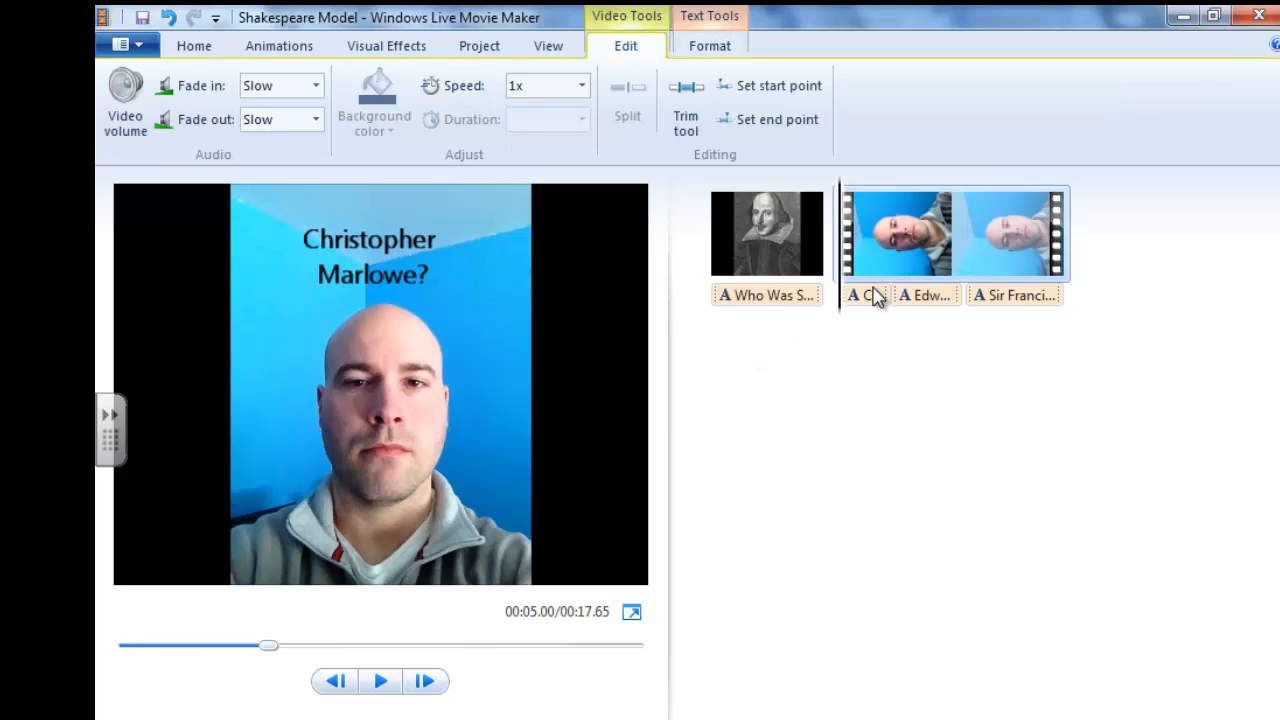
left_click_drag(838, 263, 903, 258)
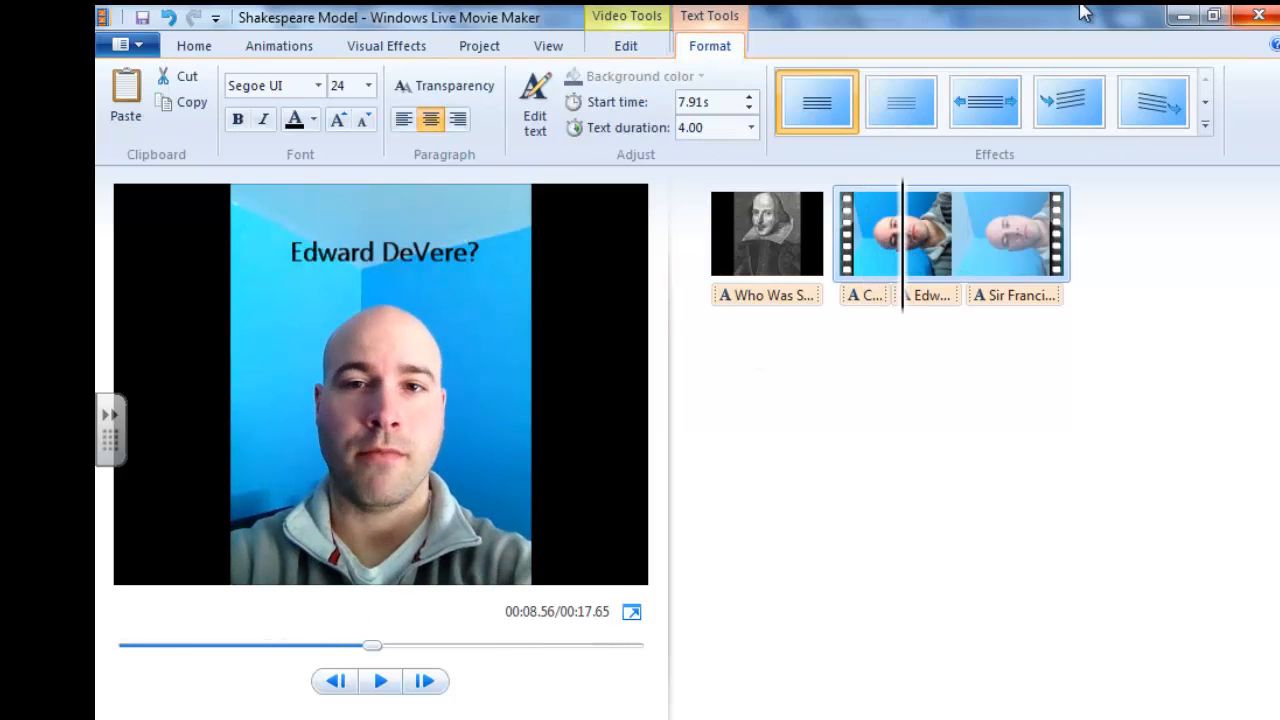
left_click(630, 47)
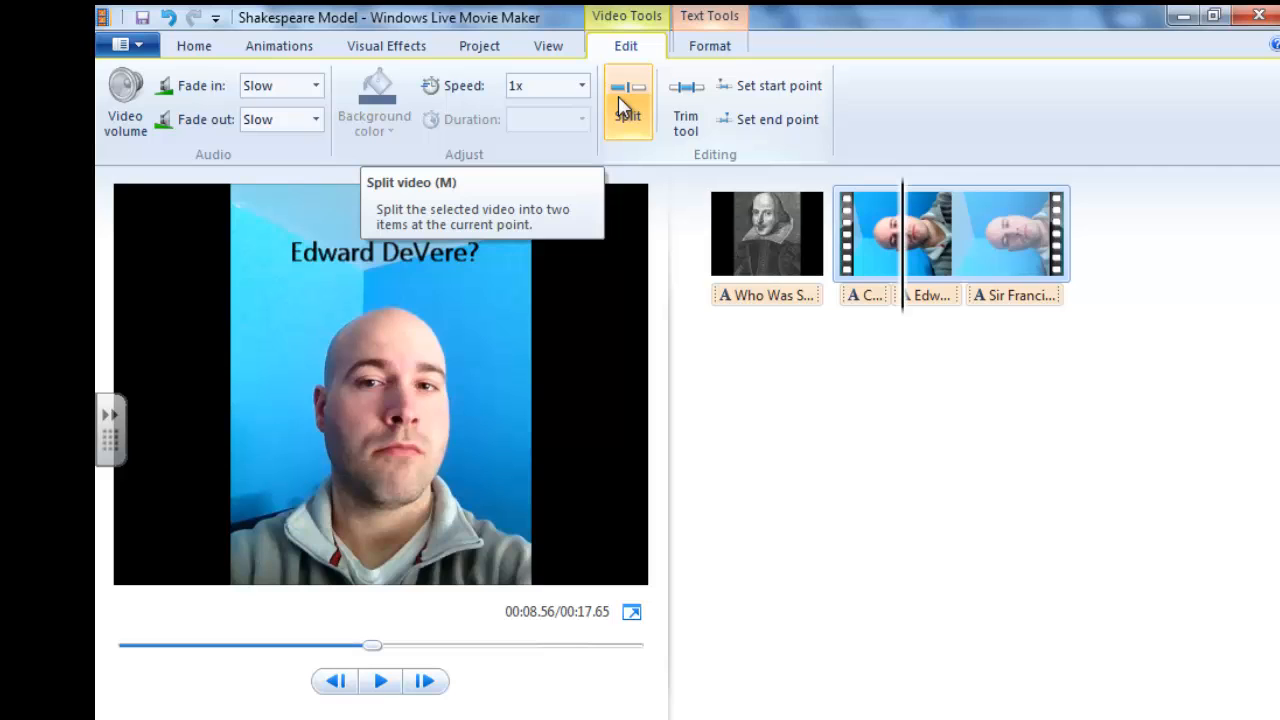
left_click(621, 105)
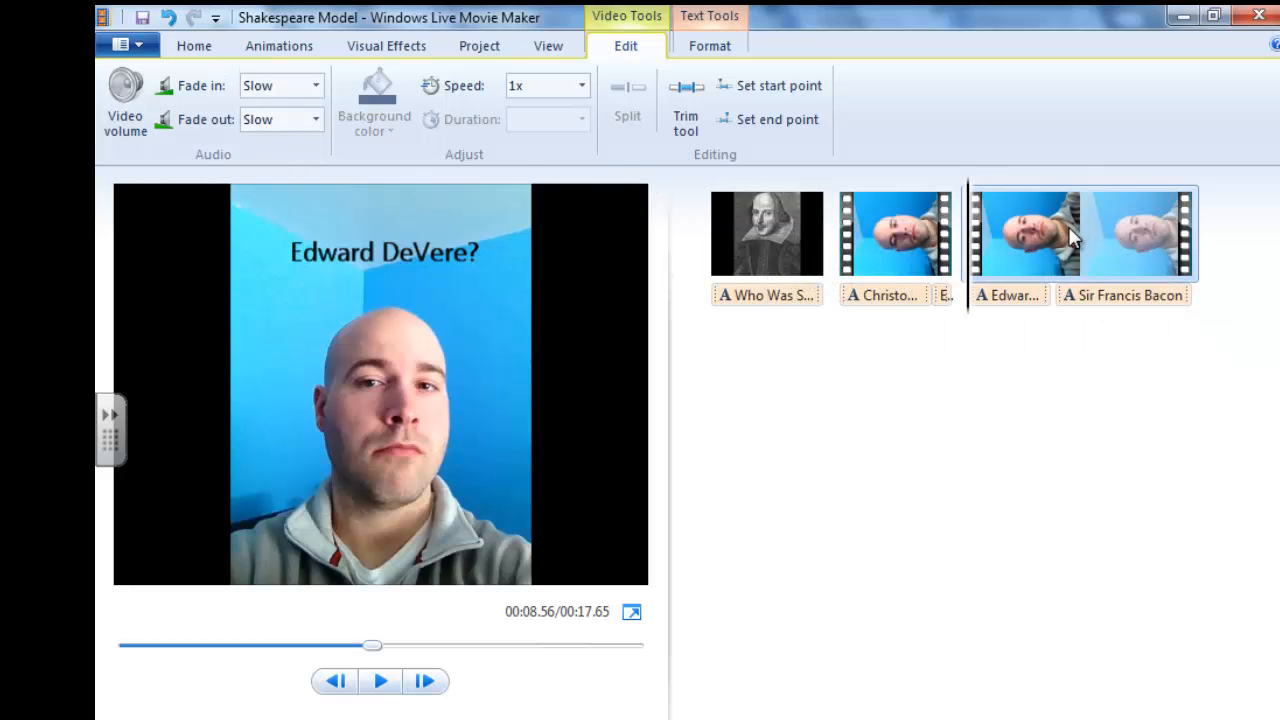
left_click_drag(970, 250, 1086, 226)
left_click(625, 100)
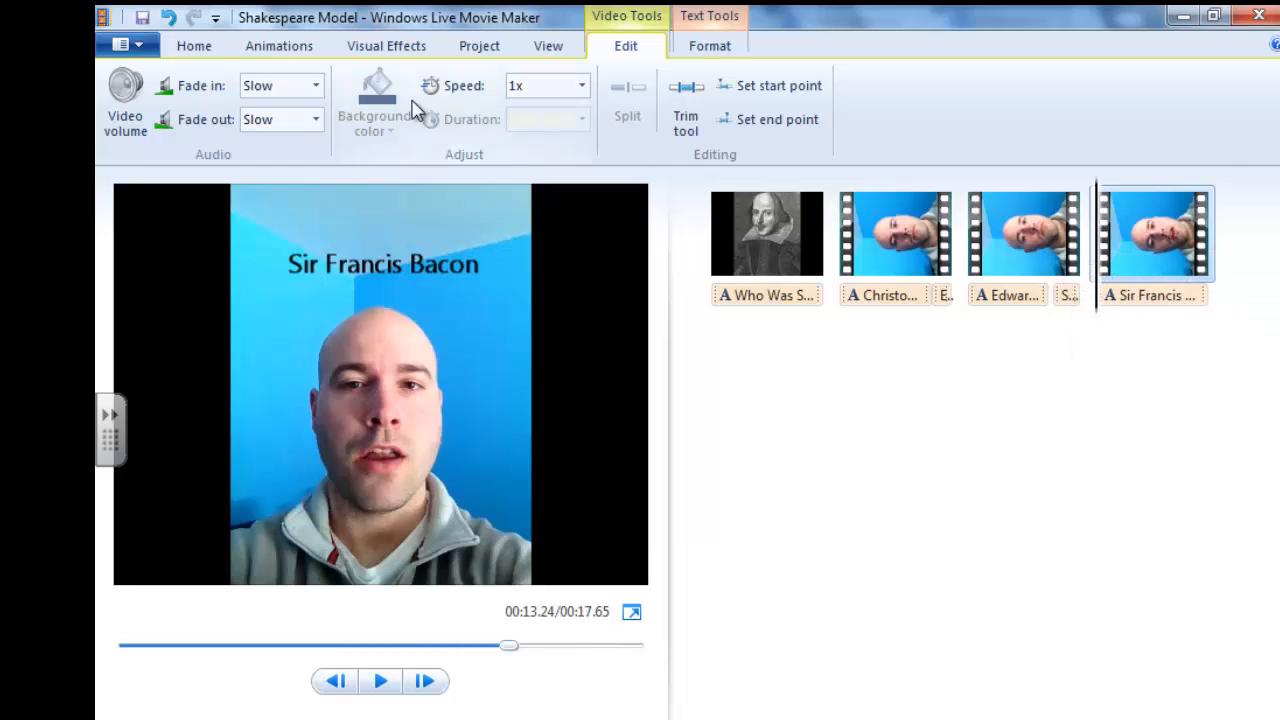
Undo both splits of the video clip.
left_click(170, 19)
left_click(170, 19)
left_click(170, 19)
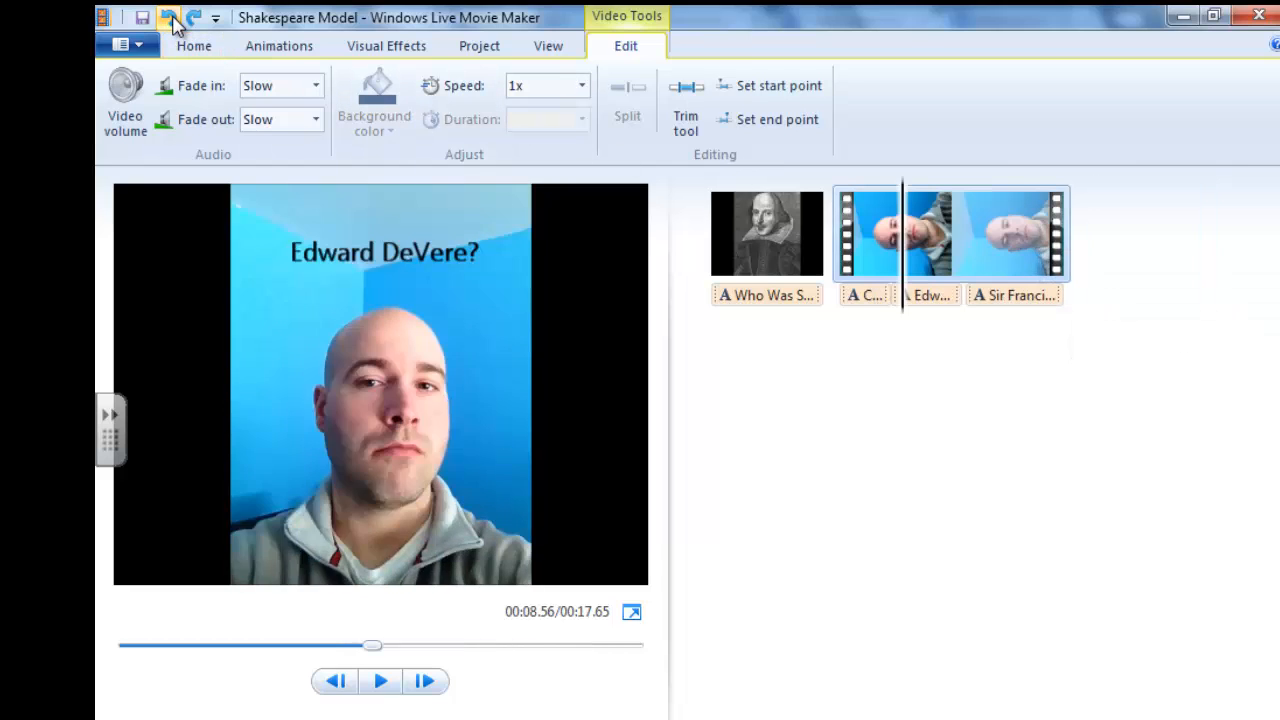